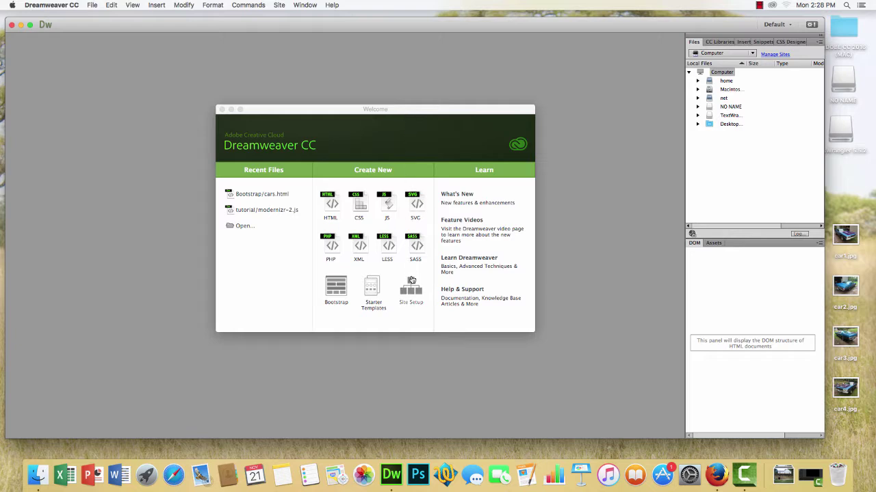
# Step: Start a new site definition and name the site Bootstrap
pyautogui.click(280, 5)
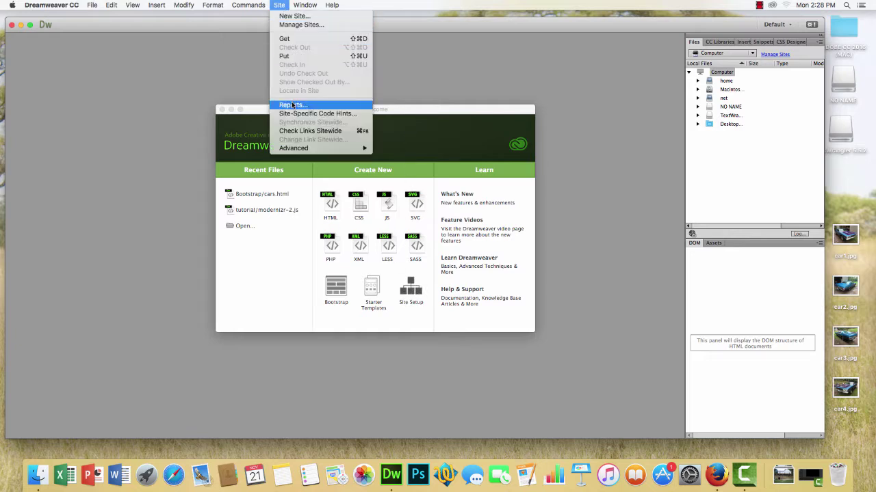
pyautogui.click(290, 16)
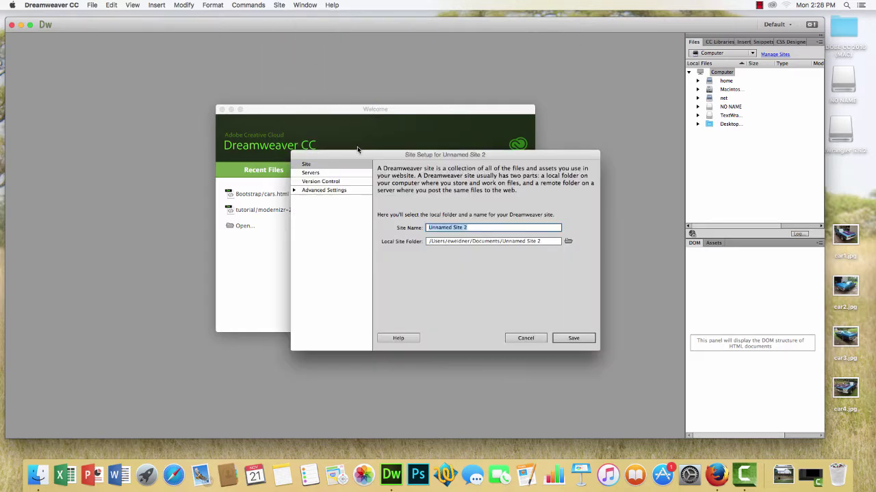
pyautogui.moveTo(357, 154); pyautogui.dragTo(291, 90)
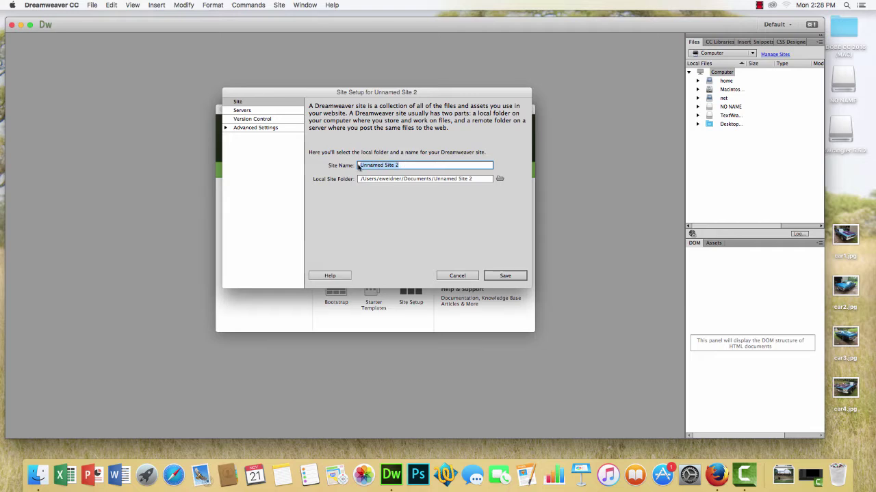
pyautogui.write('Bootstrap')
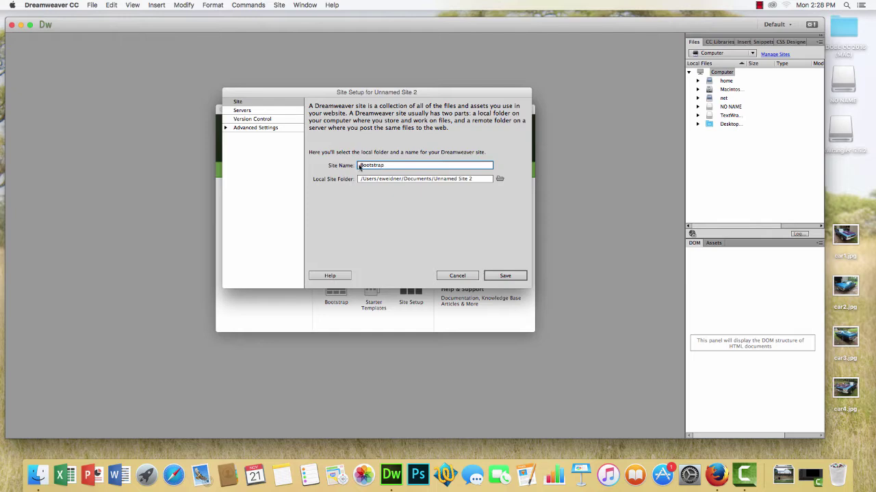
# Step: Create a folder named Bootstrap on the Desktop and choose it as the local site folder
pyautogui.click(499, 178)
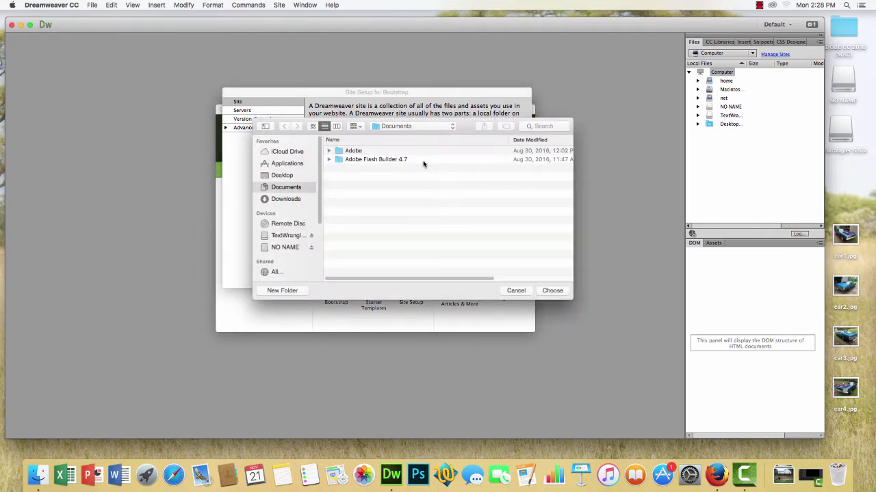
pyautogui.click(285, 176)
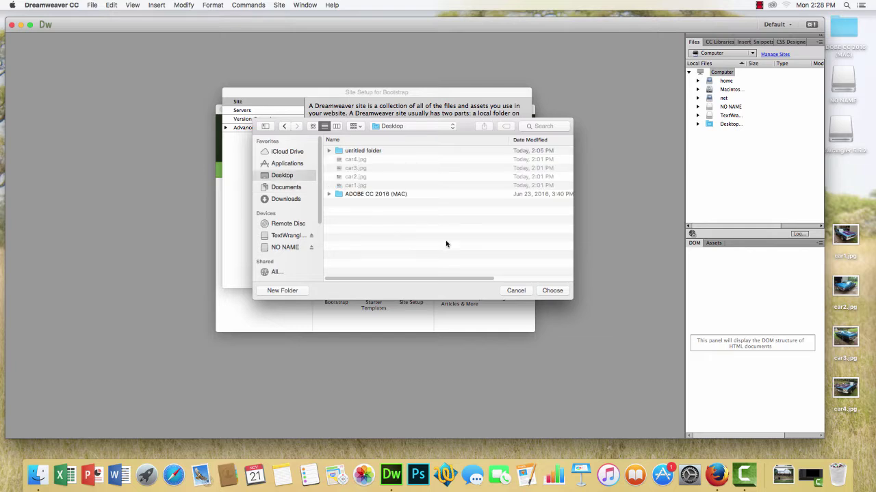
pyautogui.click(282, 291)
pyautogui.write('Bootstrap')
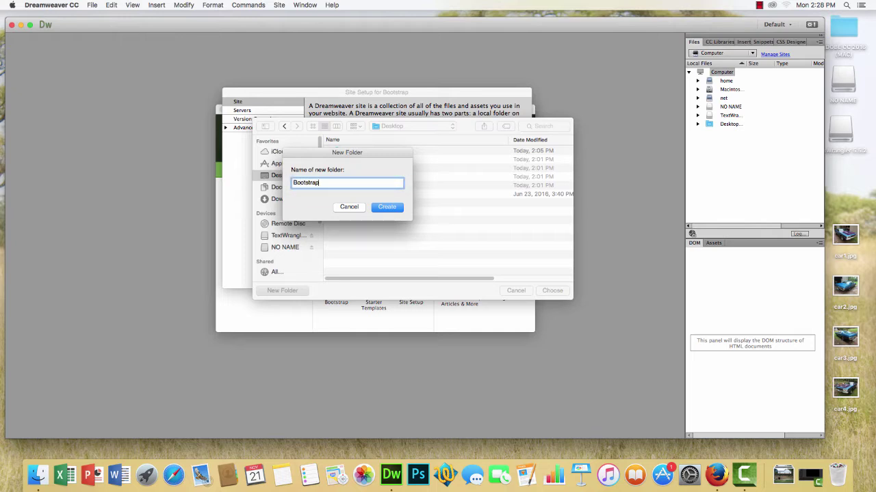
pyautogui.click(386, 208)
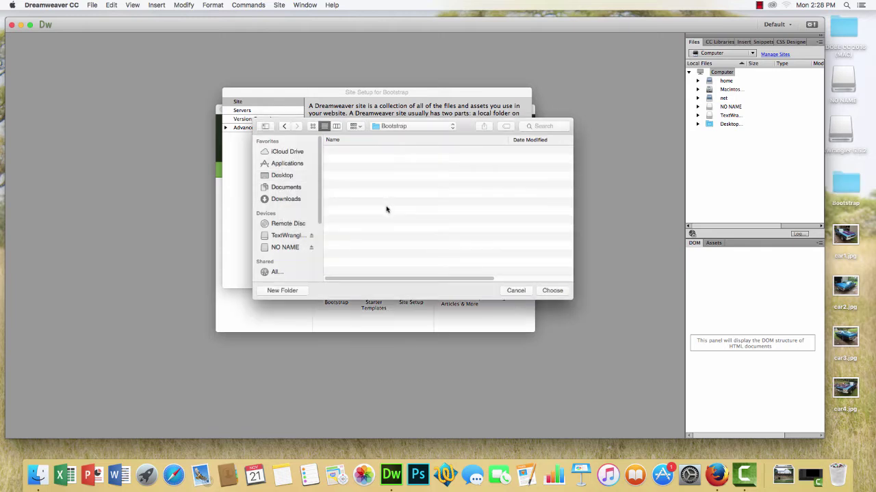
pyautogui.click(551, 290)
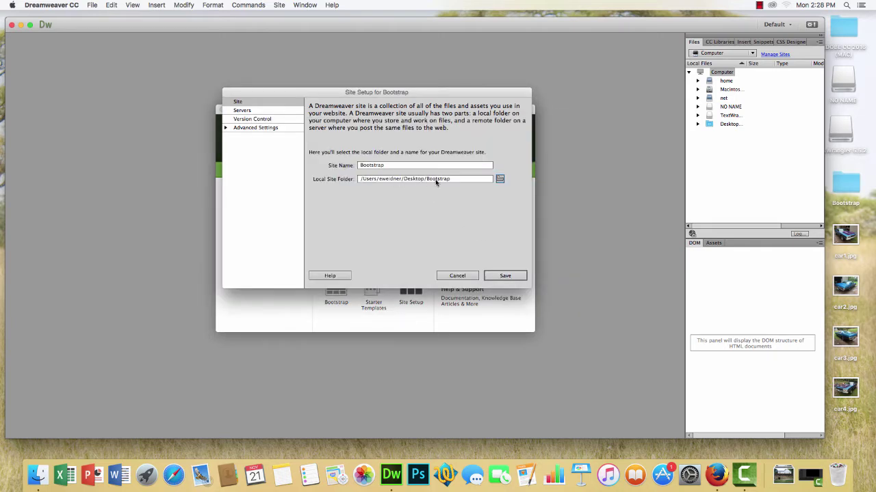
# Step: Create an images folder inside the Bootstrap folder, set it as the site's default images folder, and save the site setup
pyautogui.click(226, 128)
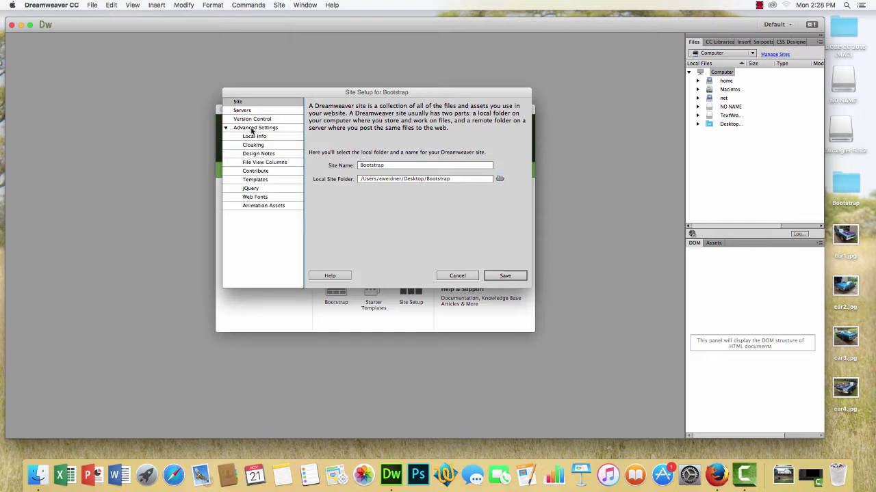
pyautogui.click(253, 137)
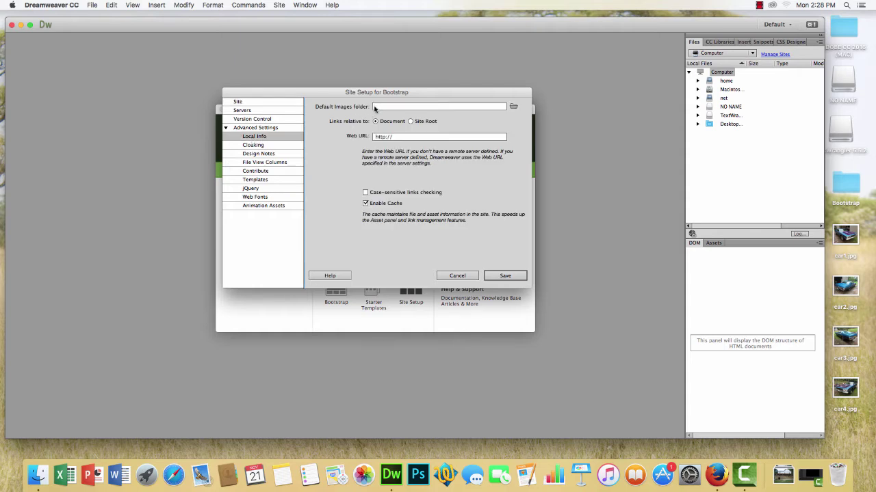
pyautogui.click(513, 107)
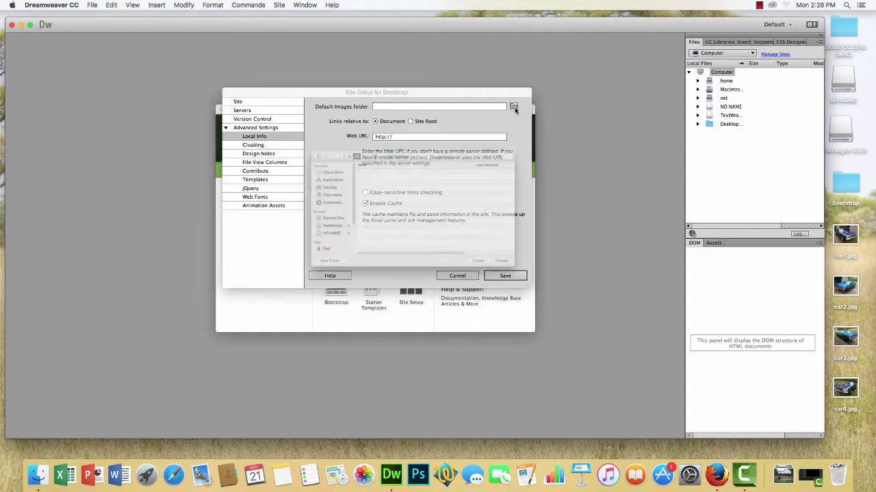
pyautogui.click(278, 291)
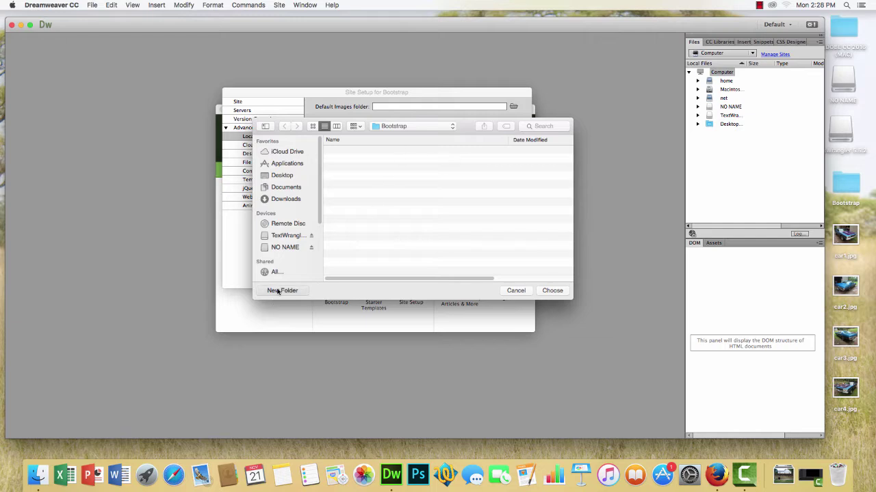
pyautogui.write('images')
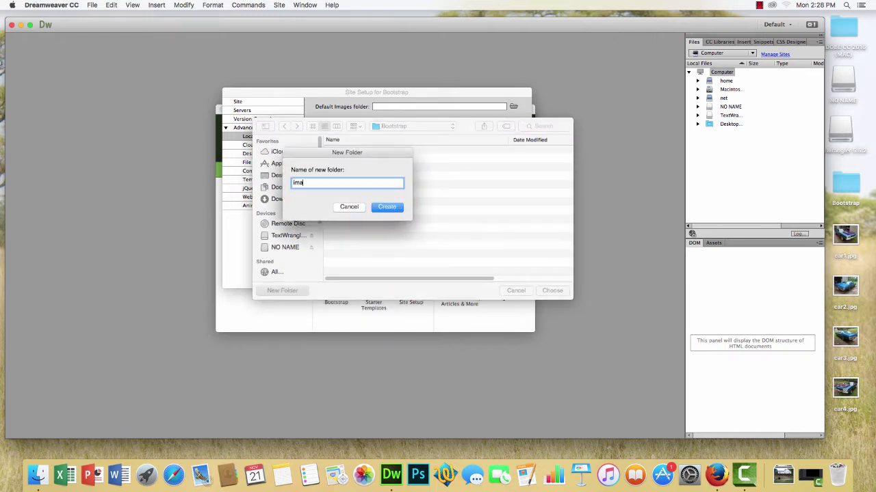
pyautogui.click(389, 209)
pyautogui.click(549, 290)
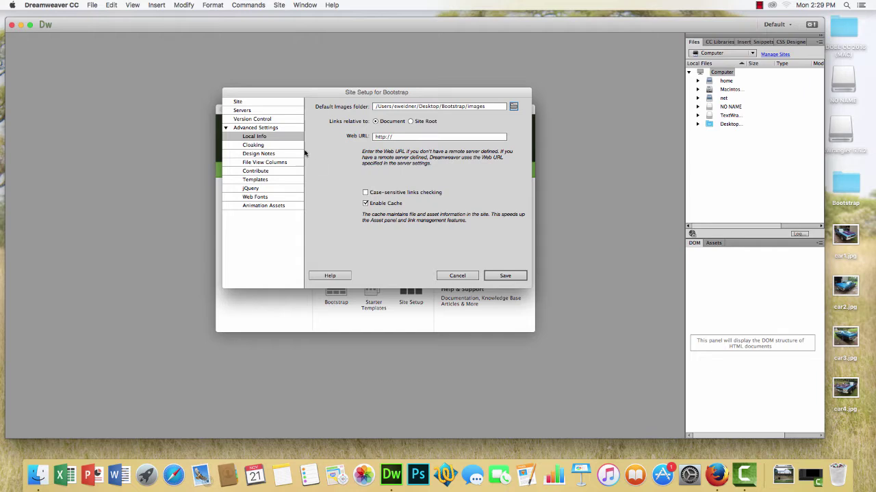
pyautogui.click(506, 275)
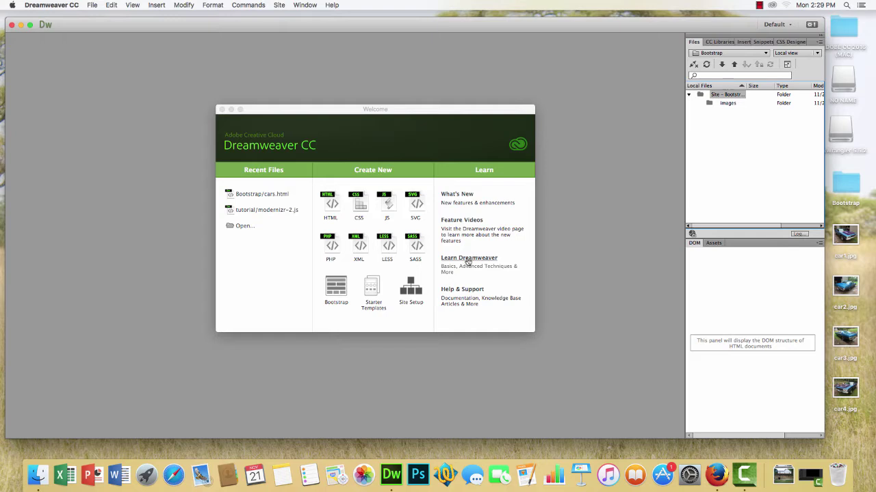
# Step: Check the contents of the Desktop's Bootstrap folder in Finder, then return to Dreamweaver
pyautogui.doubleClick(847, 185)
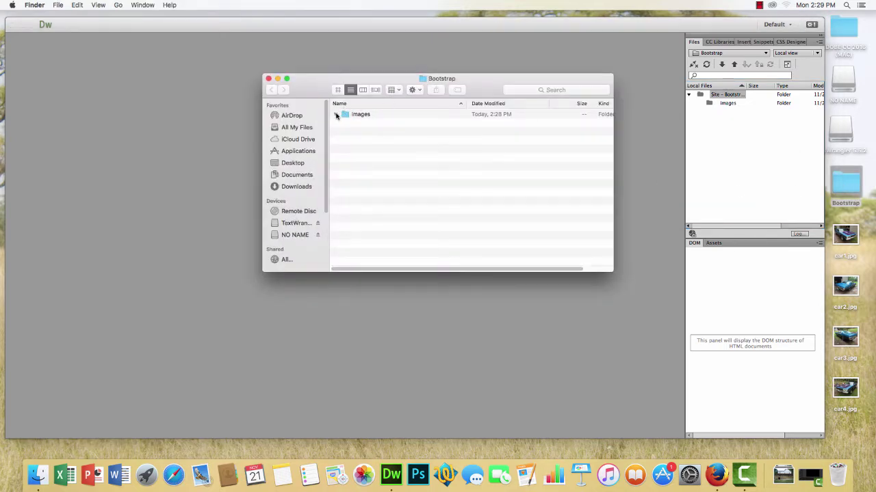
pyautogui.click(269, 79)
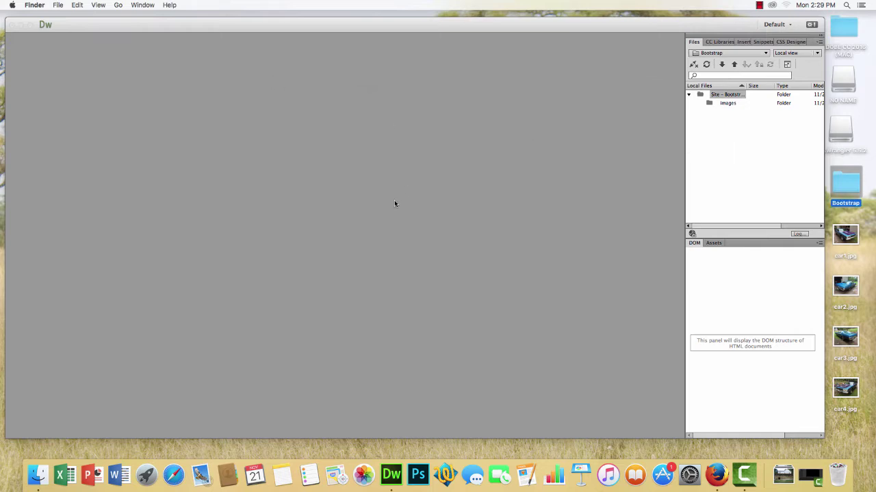
pyautogui.click(357, 30)
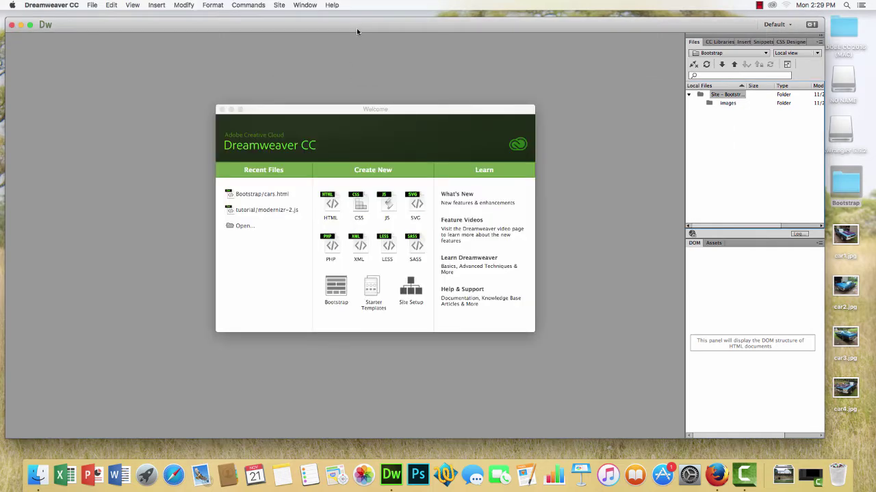
# Step: Create a new HTML document with the Bootstrap framework, a newly created Bootstrap CSS and the pre-built layout included
pyautogui.click(336, 289)
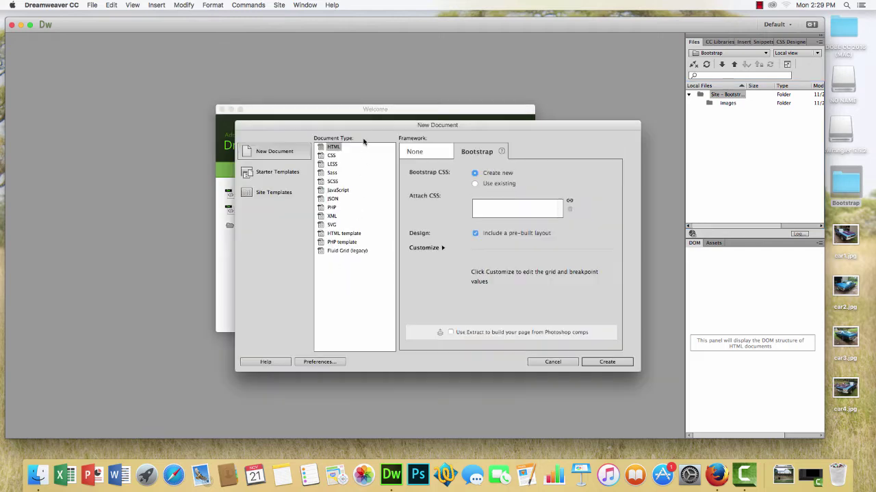
pyautogui.moveTo(364, 130); pyautogui.dragTo(286, 78)
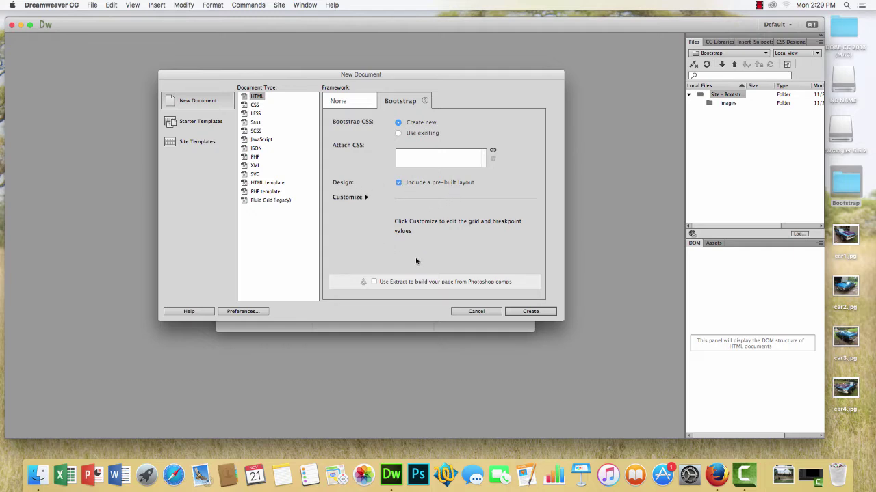
pyautogui.click(528, 313)
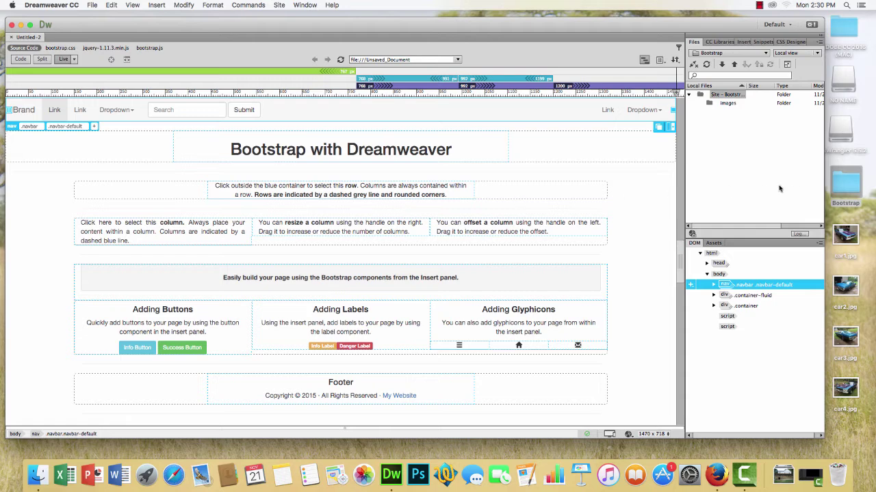
# Step: Switch to Finder and examine the contents of the css and js folders inside the Bootstrap folder
pyautogui.doubleClick(835, 186)
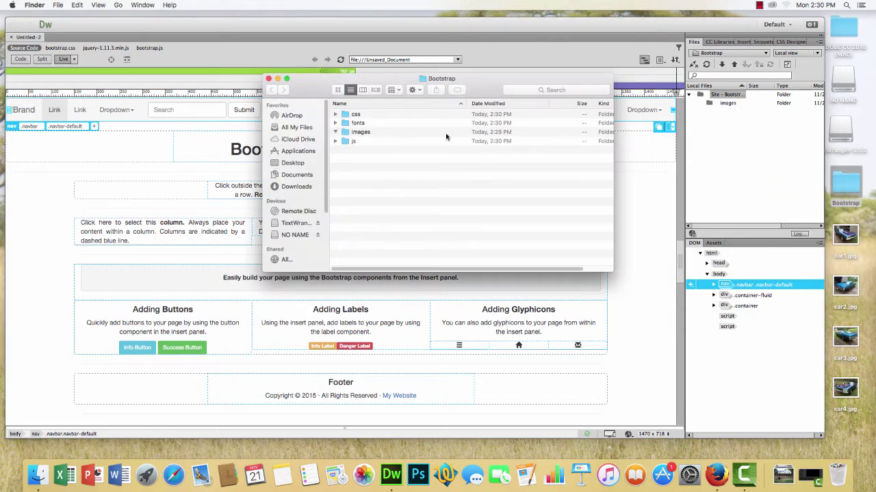
pyautogui.click(334, 114)
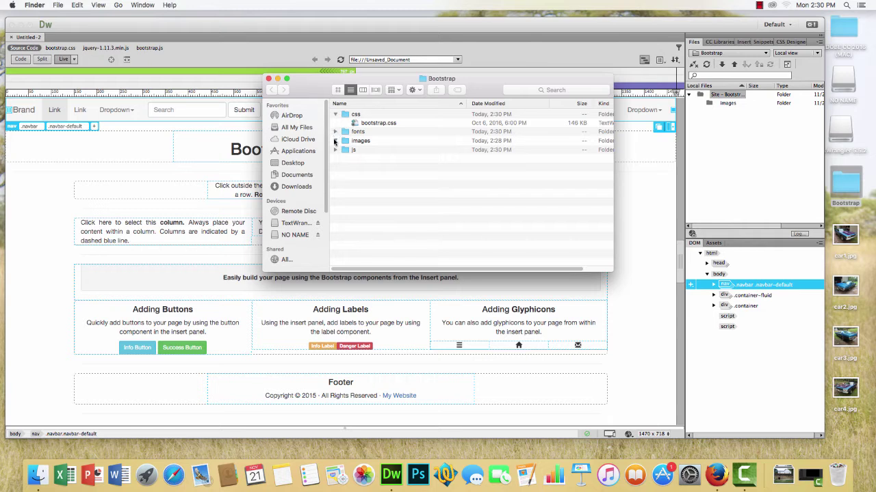
pyautogui.click(335, 150)
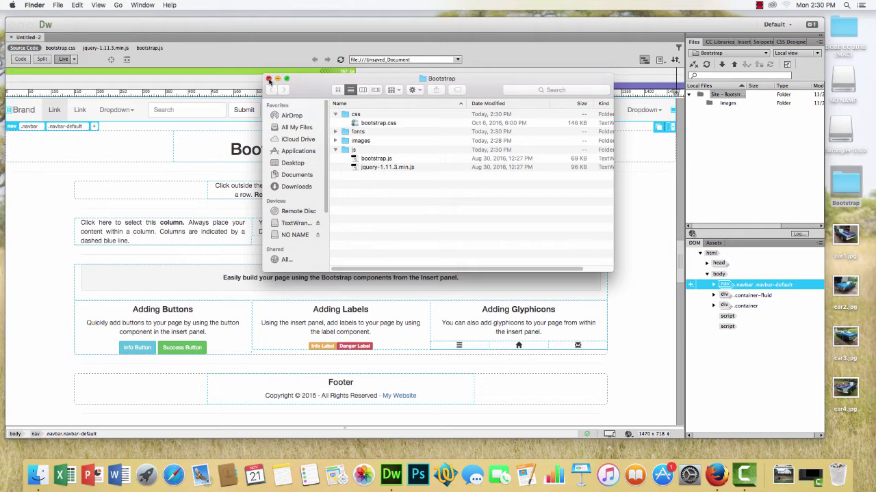
pyautogui.click(268, 80)
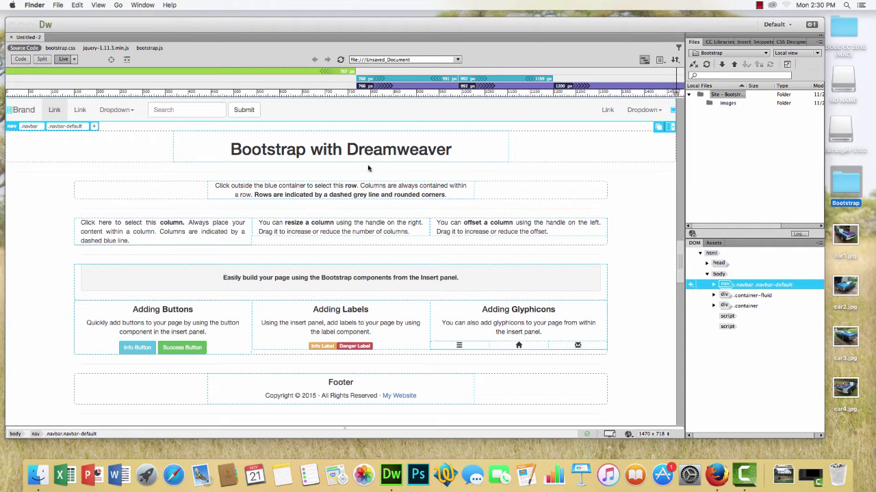
# Step: Return to Dreamweaver and preview the page's responsive layout by adjusting the width of the live view
pyautogui.click(681, 262)
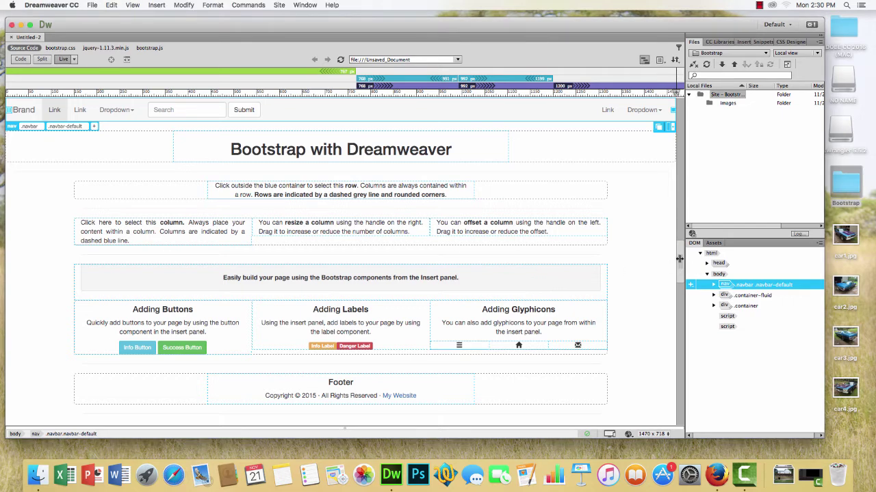
pyautogui.moveTo(679, 259)
pyautogui.mouseDown()
pyautogui.moveTo(503, 258)
pyautogui.moveTo(295, 227)
pyautogui.moveTo(432, 242)
pyautogui.moveTo(682, 245)
pyautogui.mouseUp()
# Step: Replace the page's main heading text with "My Bootstrap Page"
pyautogui.click(342, 150)
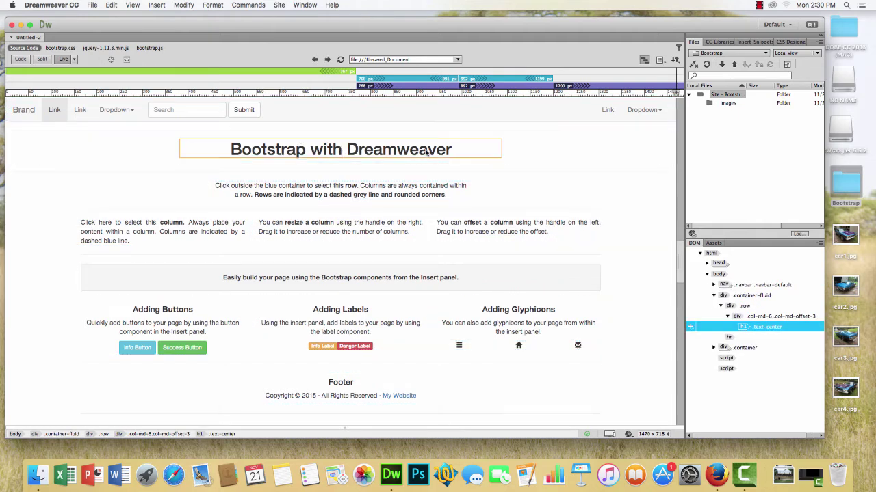
pyautogui.moveTo(458, 153); pyautogui.dragTo(231, 148)
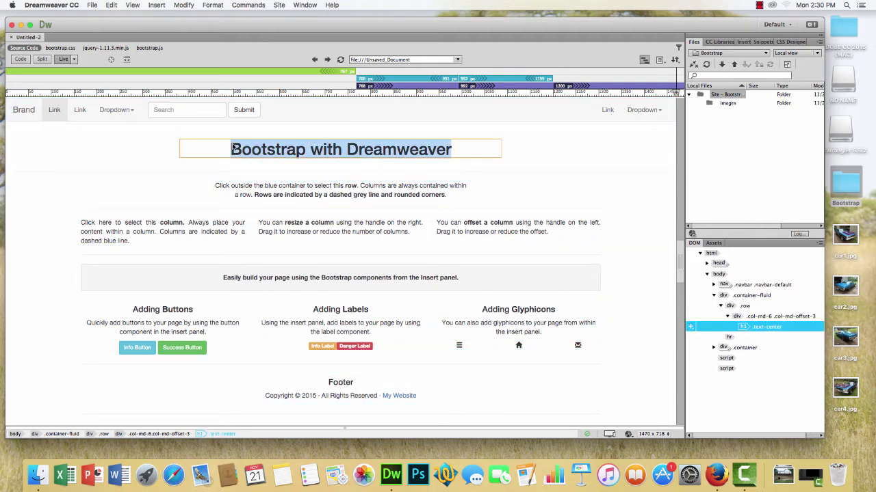
pyautogui.write('My ')
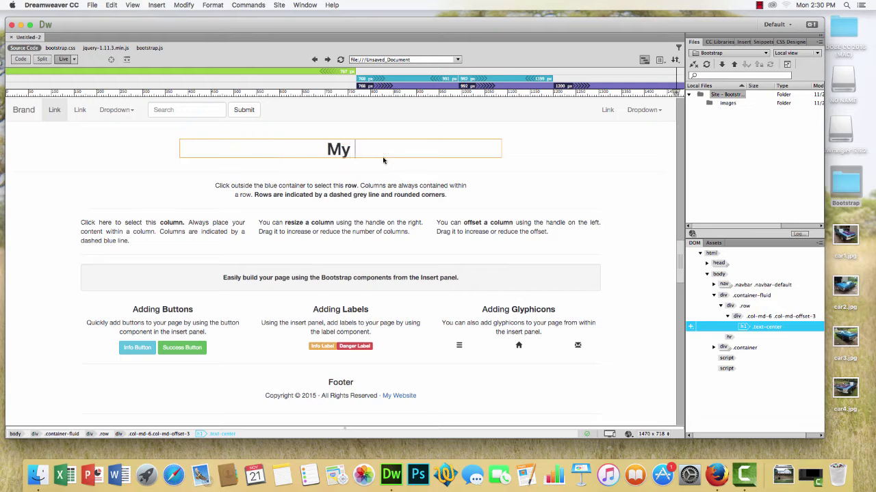
pyautogui.write('Bootst')
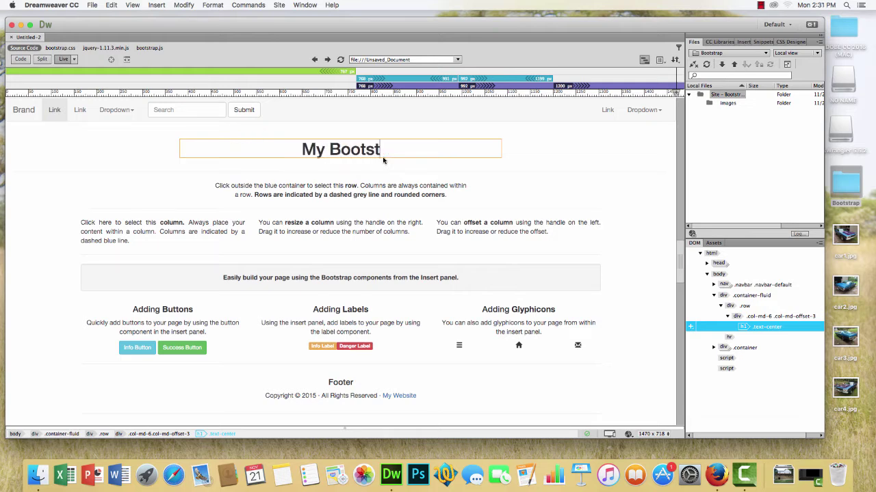
pyautogui.write('rap Page')
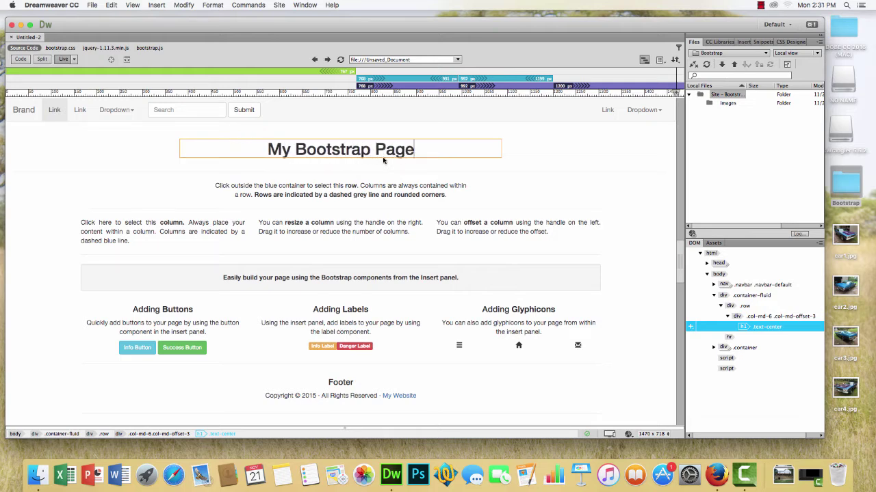
pyautogui.press('Escape')
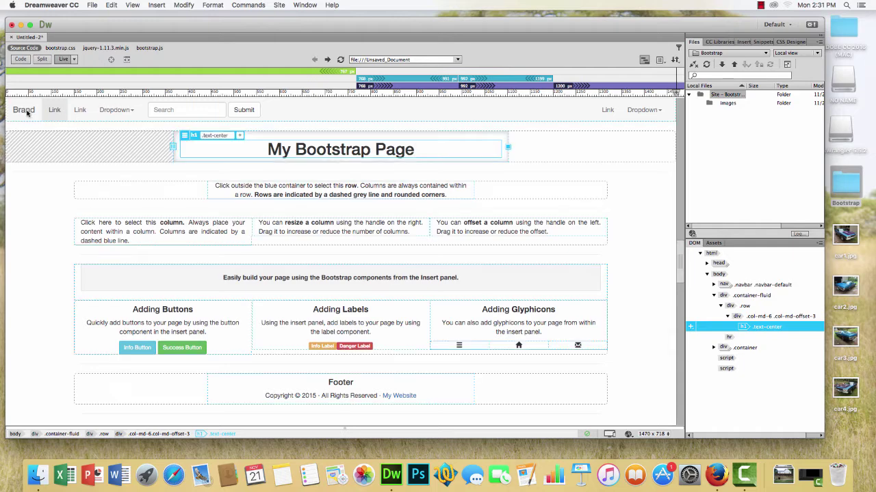
# Step: Replace the navigation bar's brand text with "Bootstrap"
pyautogui.doubleClick(28, 113)
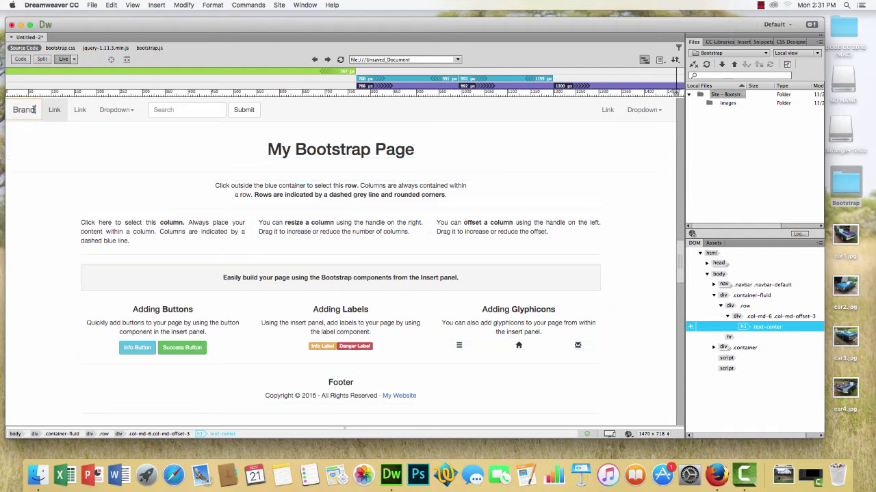
pyautogui.press('BackSpace')
pyautogui.press('BackSpace')
pyautogui.press('BackSpace')
pyautogui.press('BackSpace')
pyautogui.press('BackSpace')
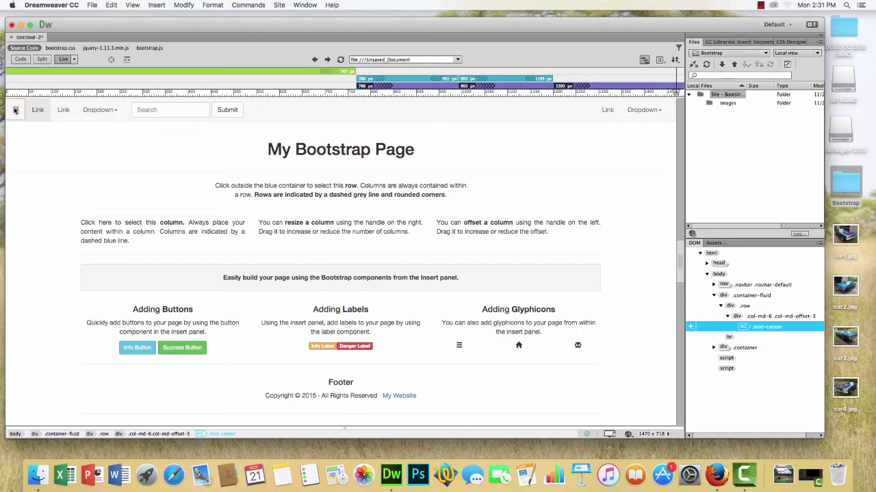
pyautogui.write('Bootst')
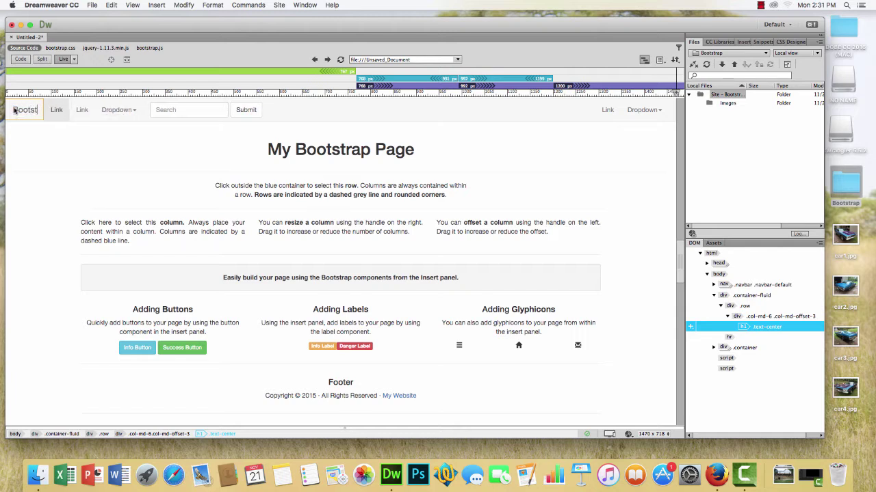
pyautogui.write('rap')
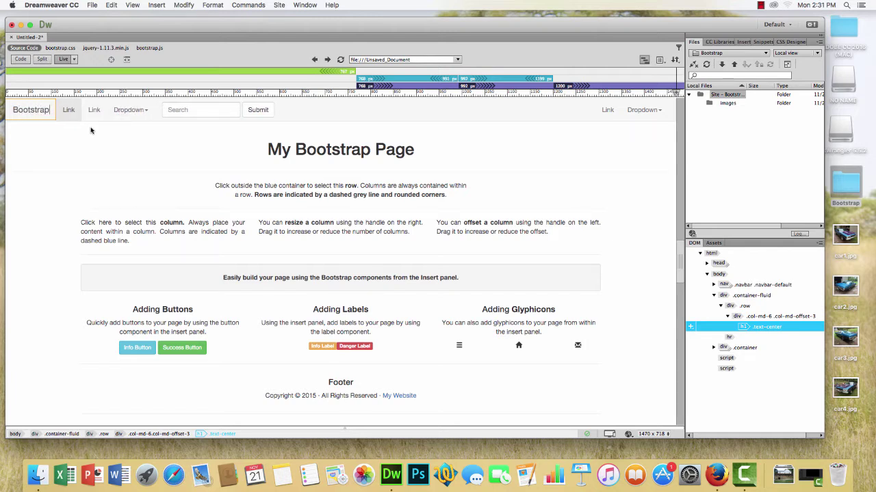
pyautogui.press('Escape')
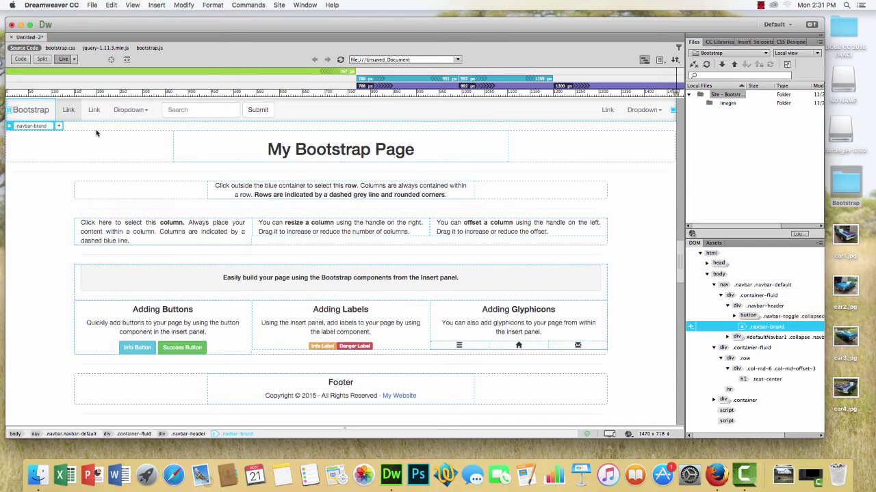
# Step: Delete the two links and the dropdown toggle that follow the brand name in the navigation bar
pyautogui.click(68, 112)
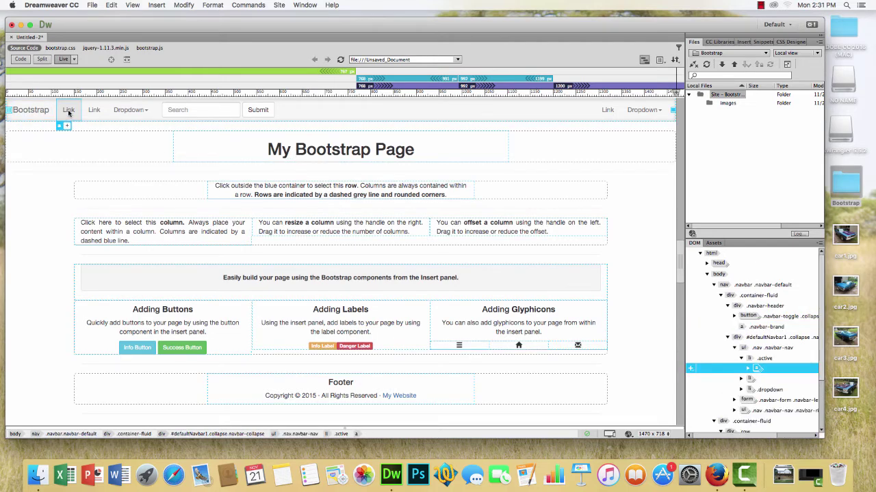
pyautogui.press('Delete')
pyautogui.press('Delete')
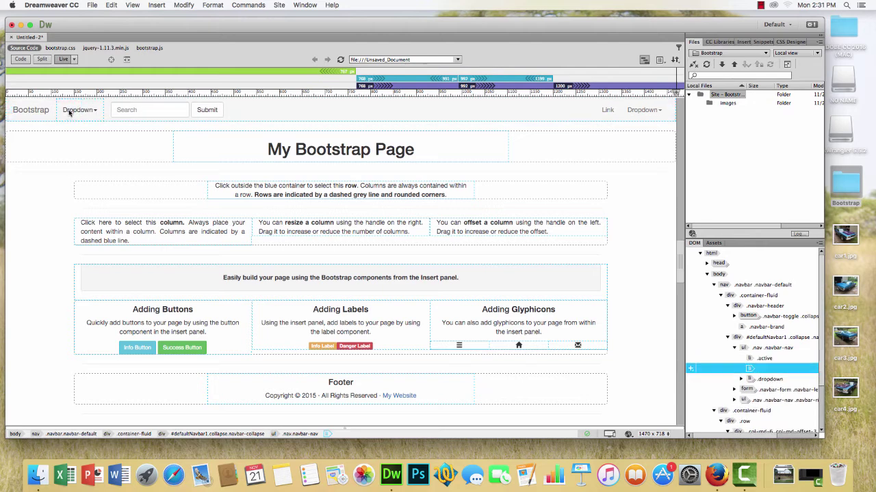
pyautogui.click(78, 111)
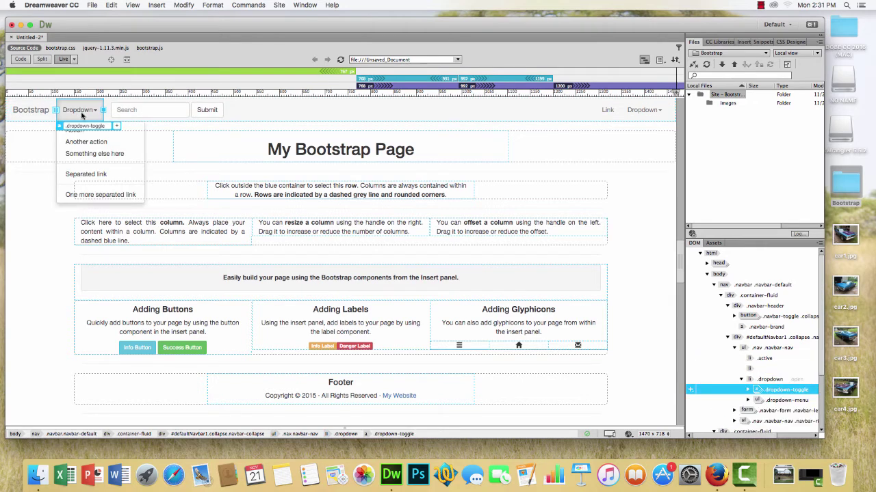
pyautogui.press('Delete')
# Step: Remove the search form from the navigation bar, including its search field and Submit button
pyautogui.click(89, 112)
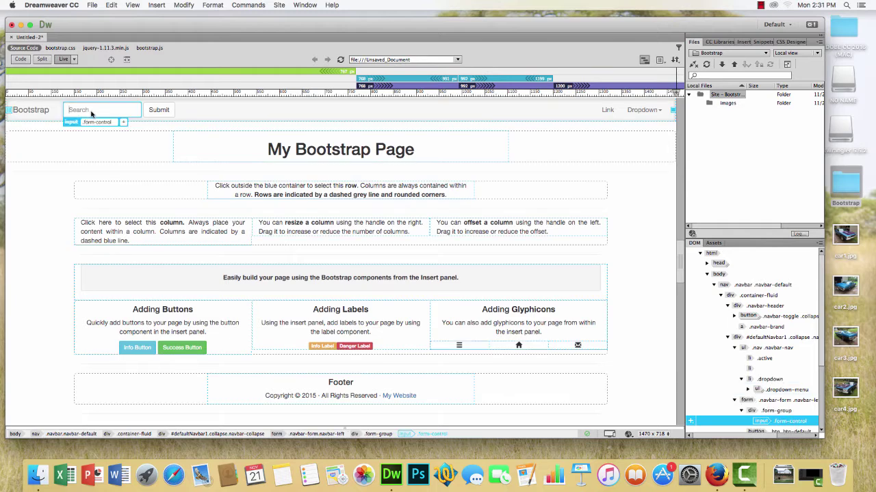
pyautogui.press('Delete')
pyautogui.click(77, 110)
pyautogui.press('Delete')
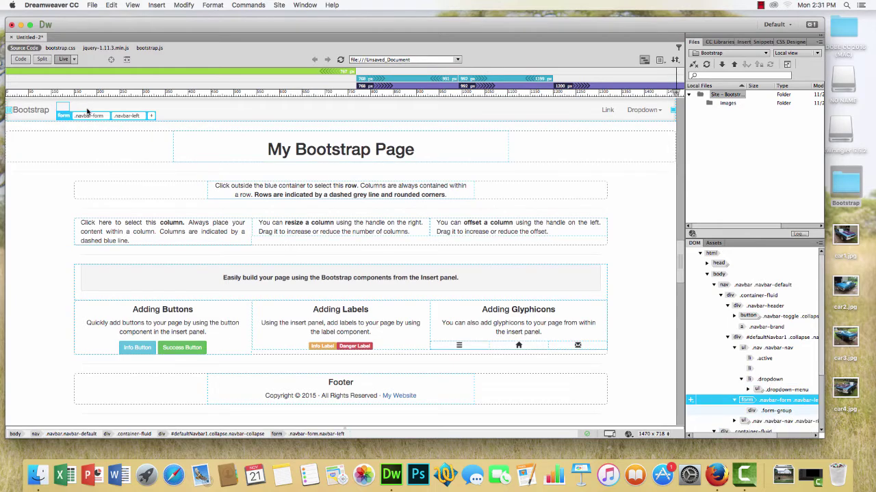
pyautogui.press('Delete')
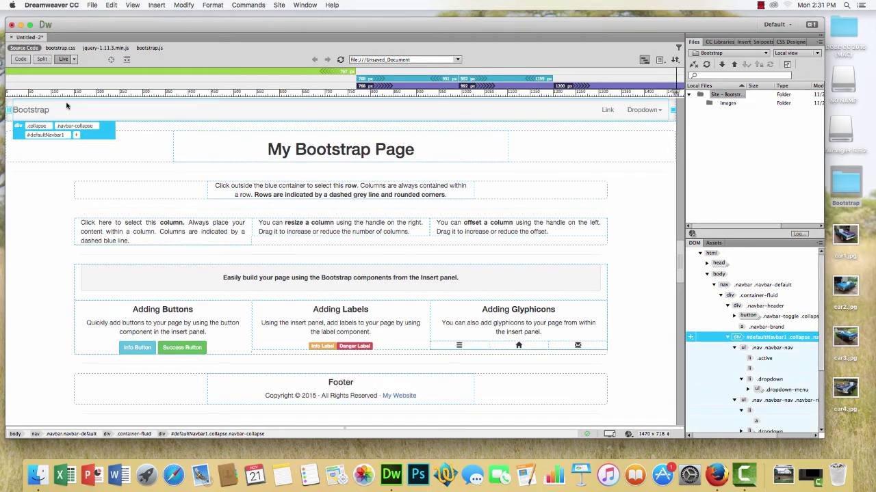
pyautogui.click(190, 128)
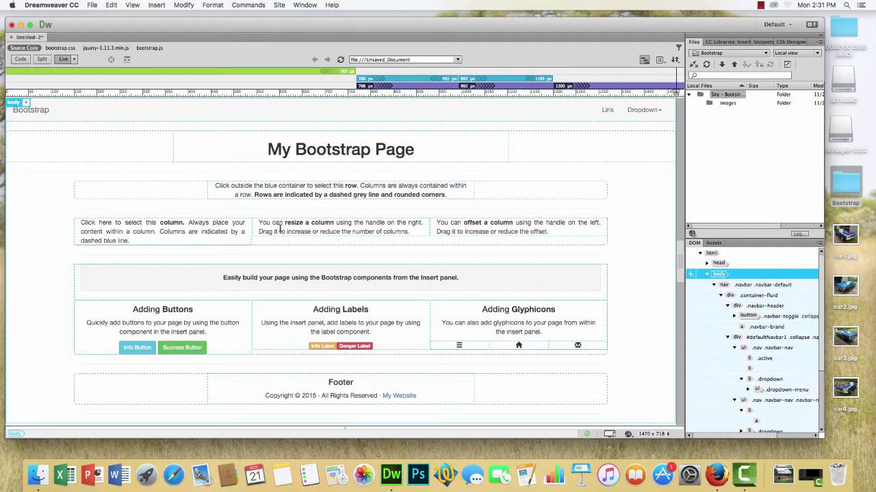
# Step: Insert a default Bootstrap responsive image nested inside the first column of the three-column text row
pyautogui.click(199, 233)
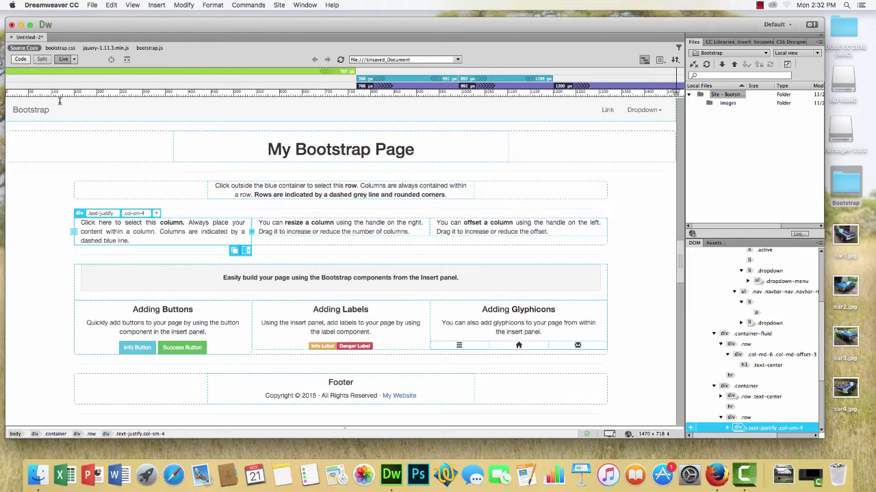
pyautogui.click(21, 59)
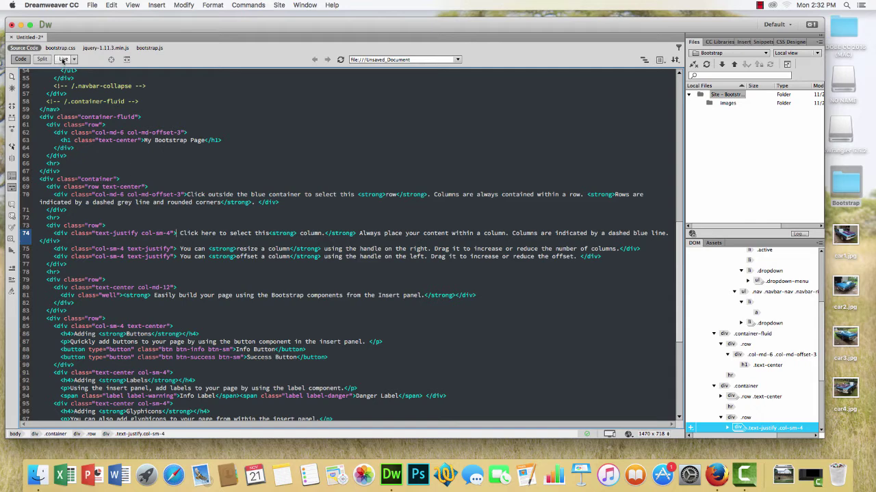
pyautogui.click(64, 59)
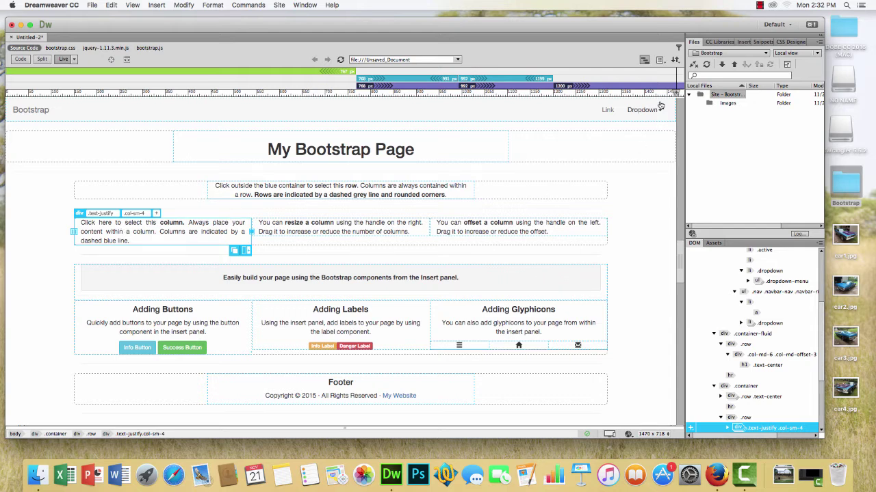
pyautogui.click(742, 42)
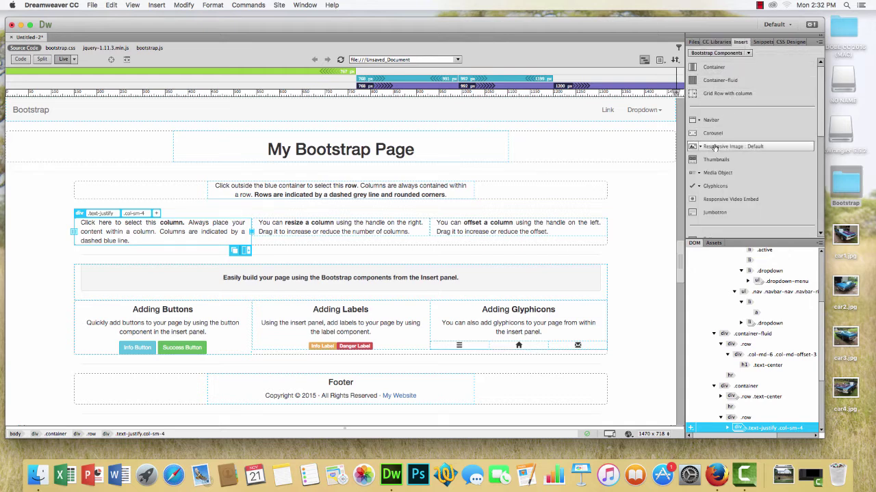
pyautogui.click(748, 53)
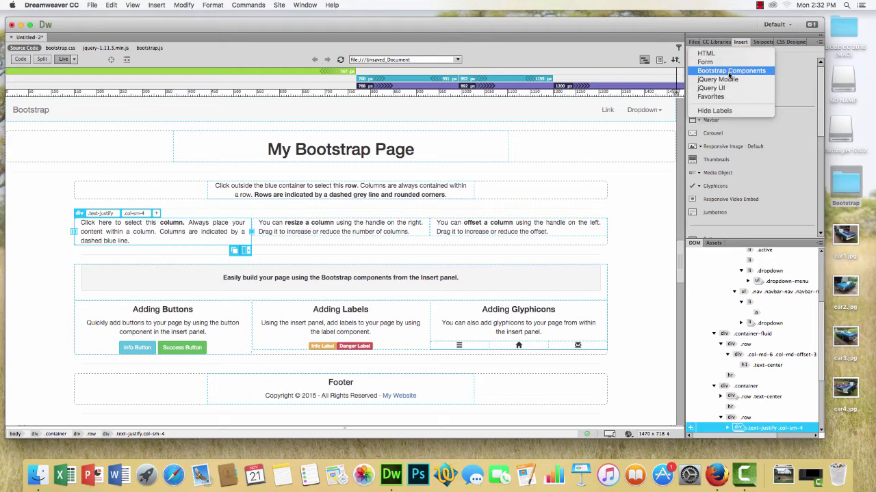
pyautogui.click(731, 72)
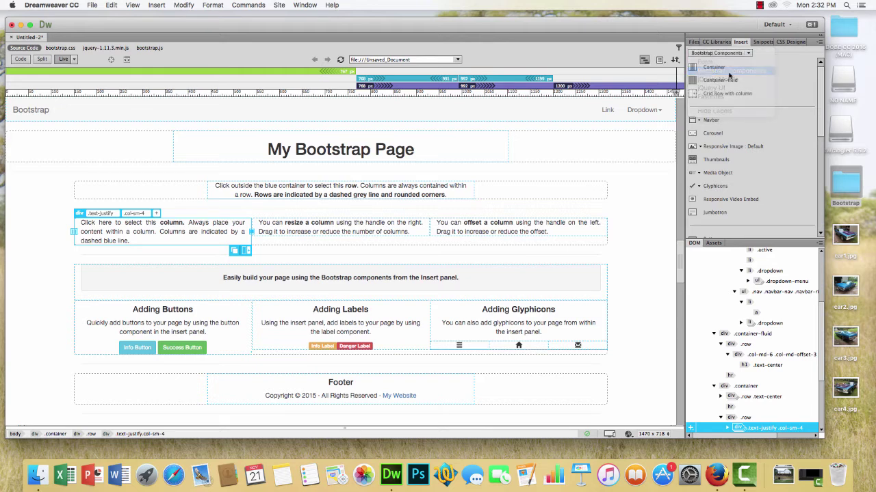
pyautogui.click(722, 148)
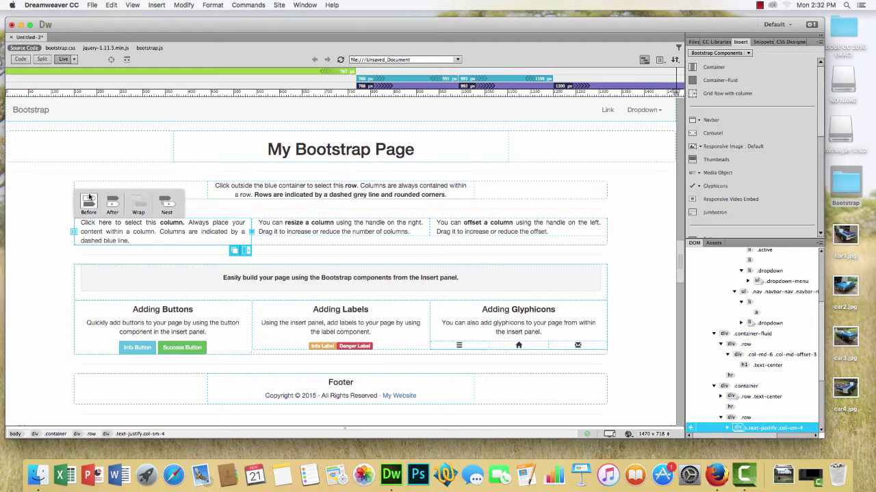
pyautogui.click(170, 204)
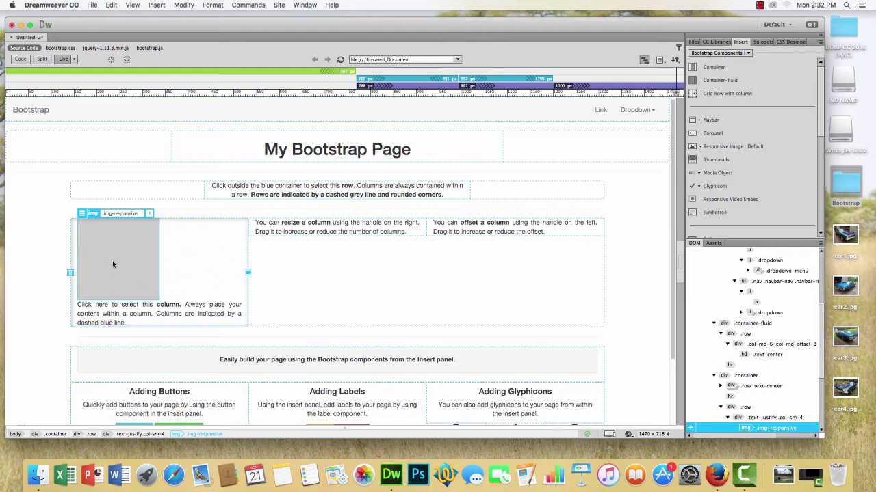
# Step: Set the placeholder image's source to car1.jpg from the Desktop
pyautogui.click(82, 214)
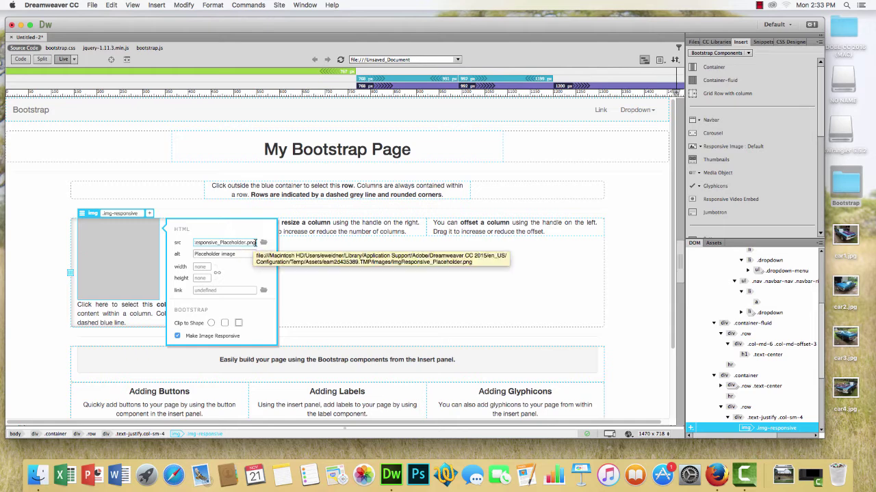
pyautogui.click(264, 244)
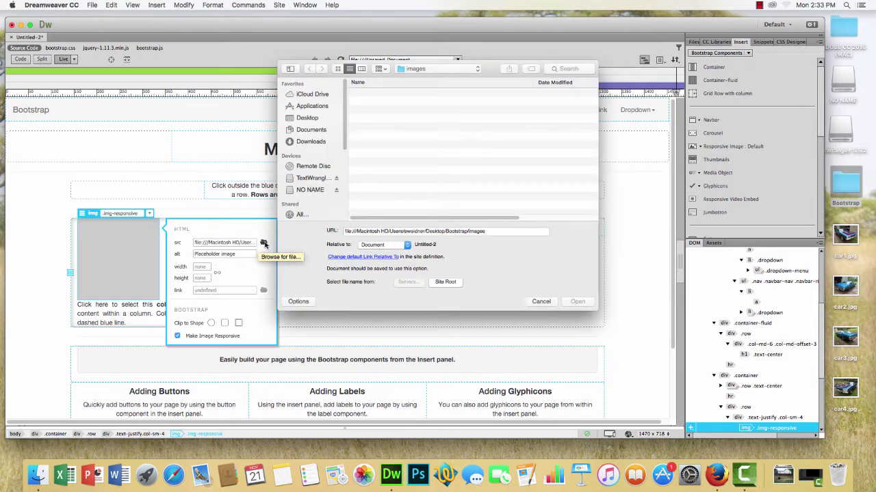
pyautogui.click(315, 119)
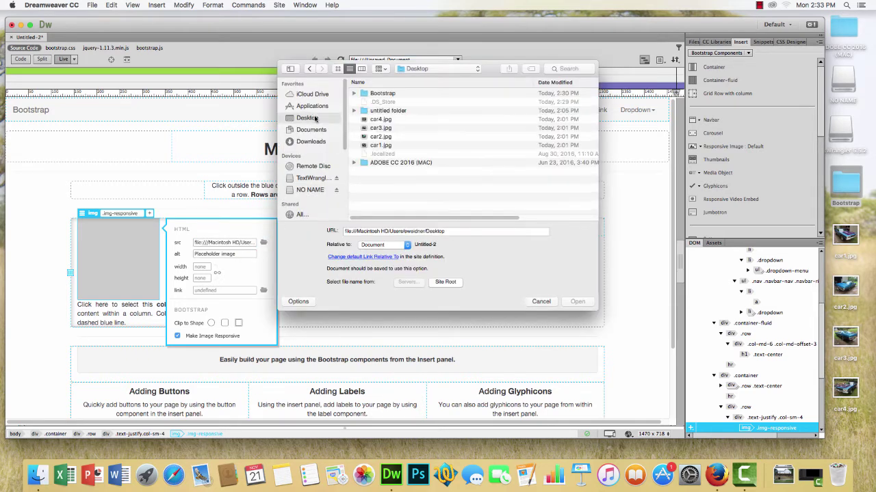
pyautogui.click(375, 146)
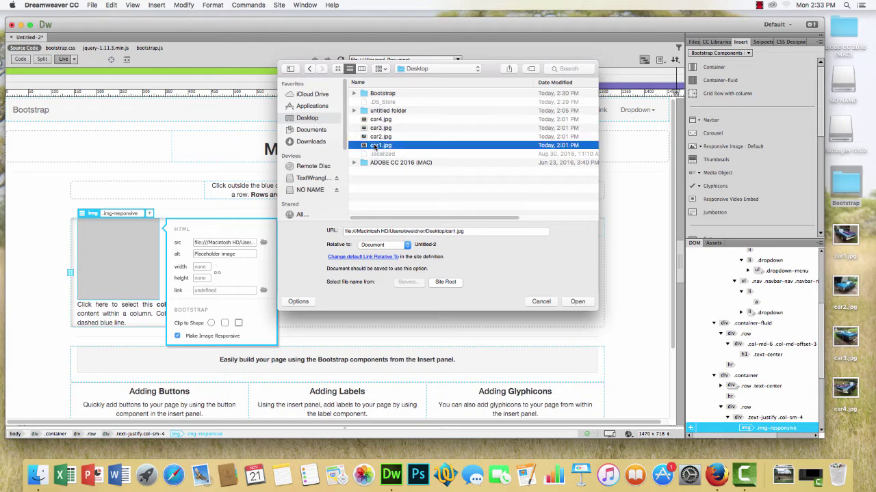
pyautogui.click(578, 302)
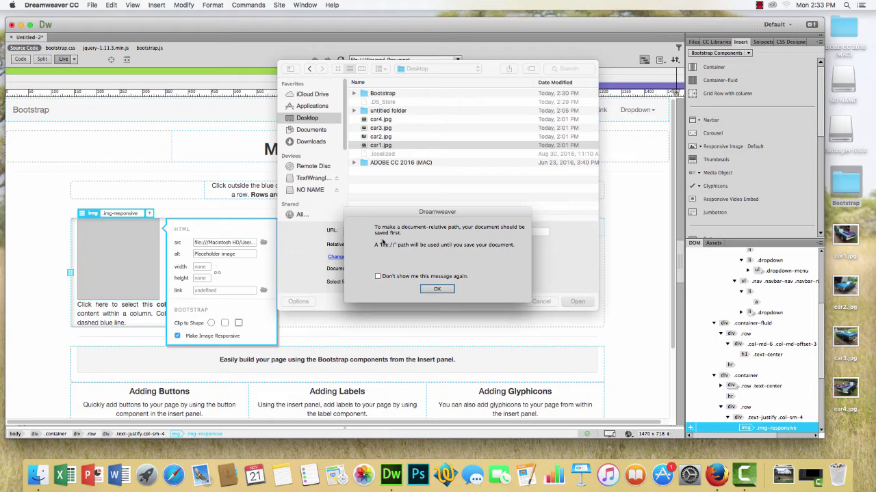
pyautogui.click(436, 290)
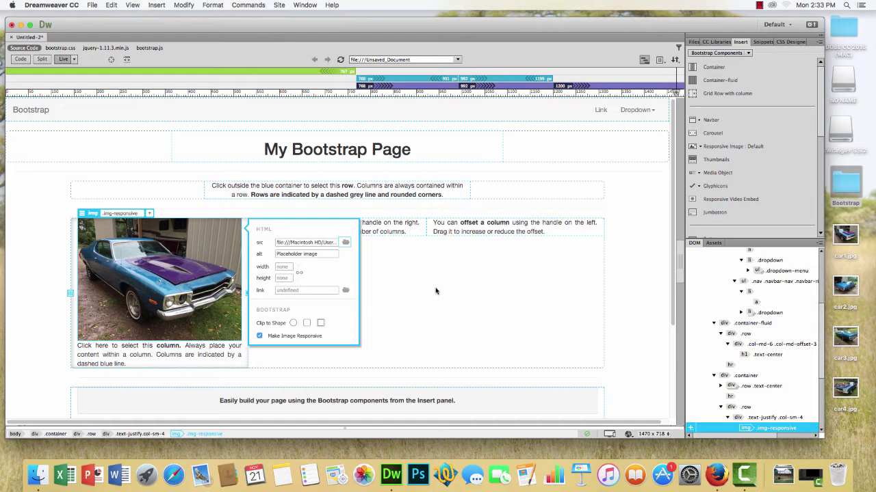
# Step: Change the car image's alternative text to "car 1"
pyautogui.click(294, 254)
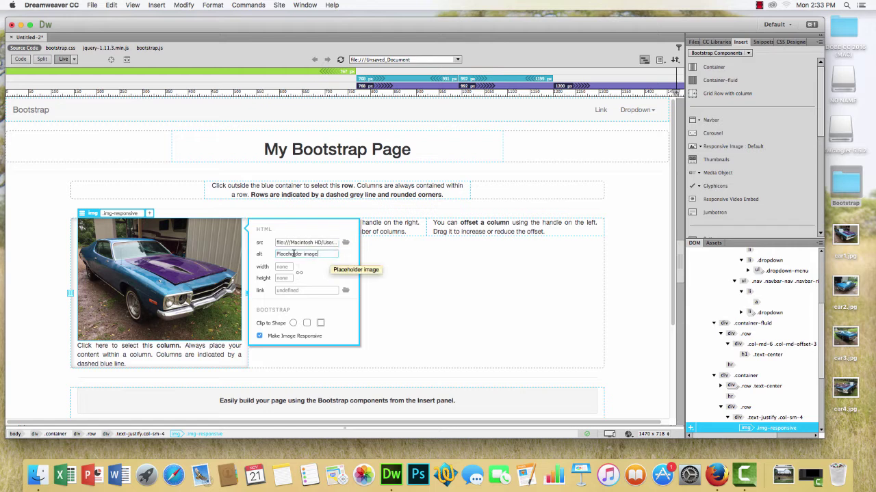
pyautogui.tripleClick(294, 254)
pyautogui.write('car 1')
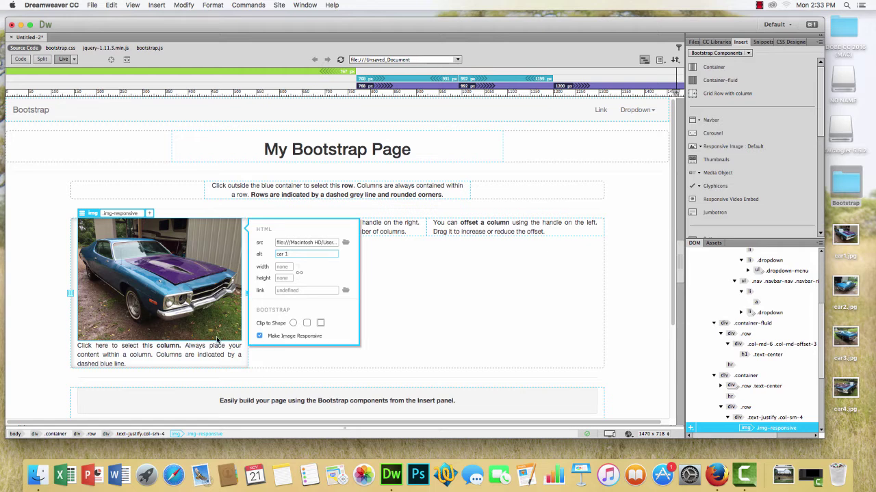
pyautogui.click(409, 324)
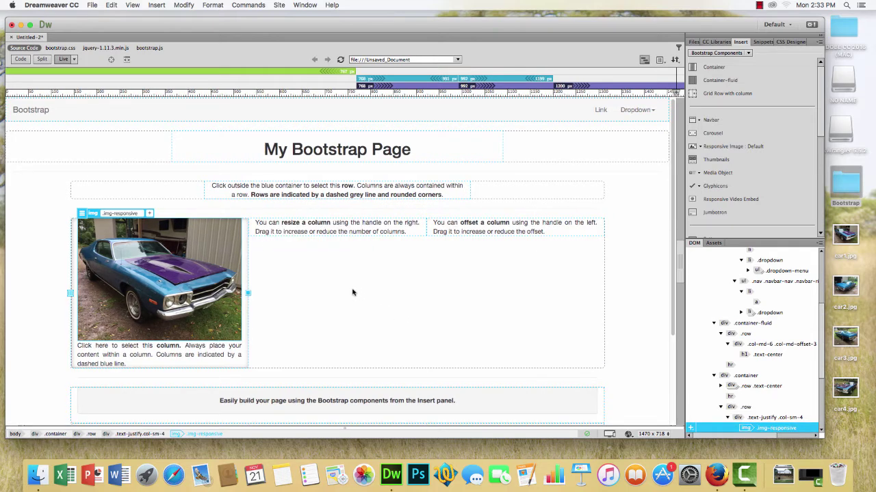
# Step: Duplicate the first column containing the car image and its text
pyautogui.click(235, 362)
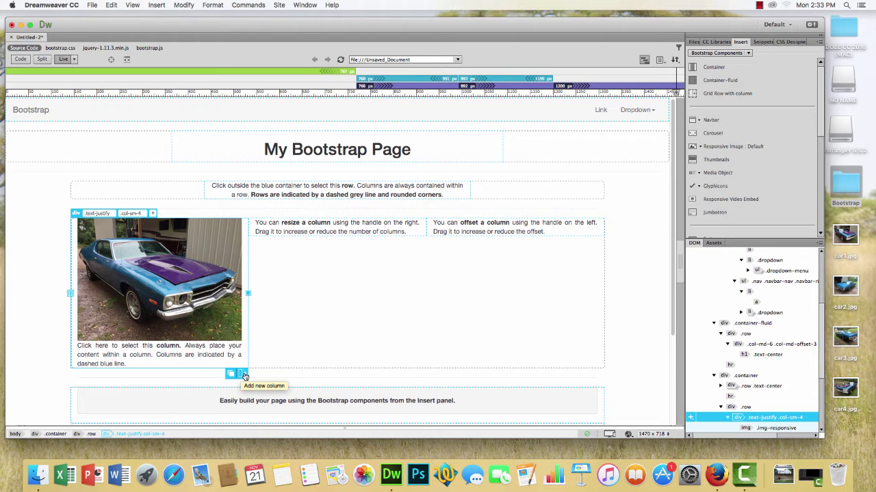
pyautogui.click(231, 375)
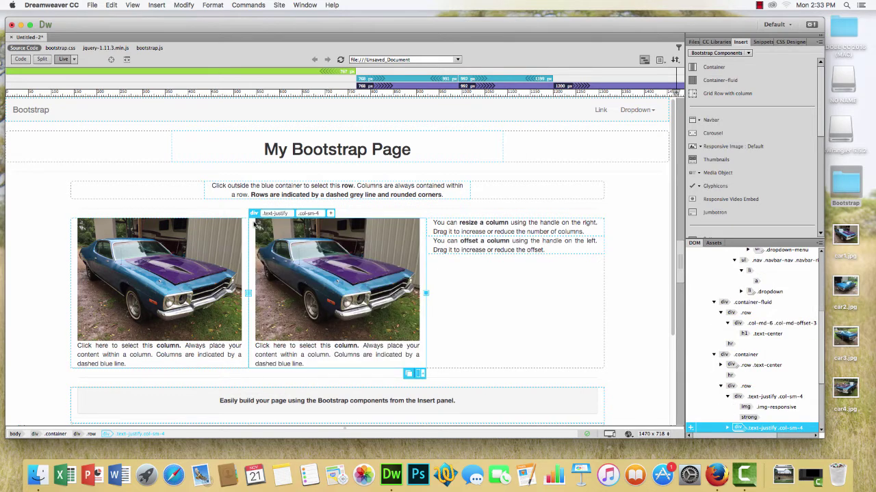
# Step: Set the second column's image source to car2.jpg from the Desktop
pyautogui.click(308, 262)
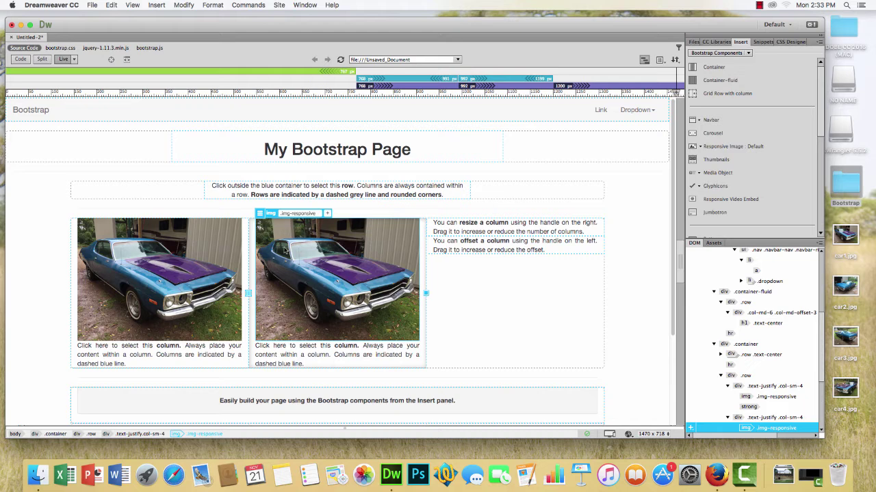
pyautogui.click(260, 214)
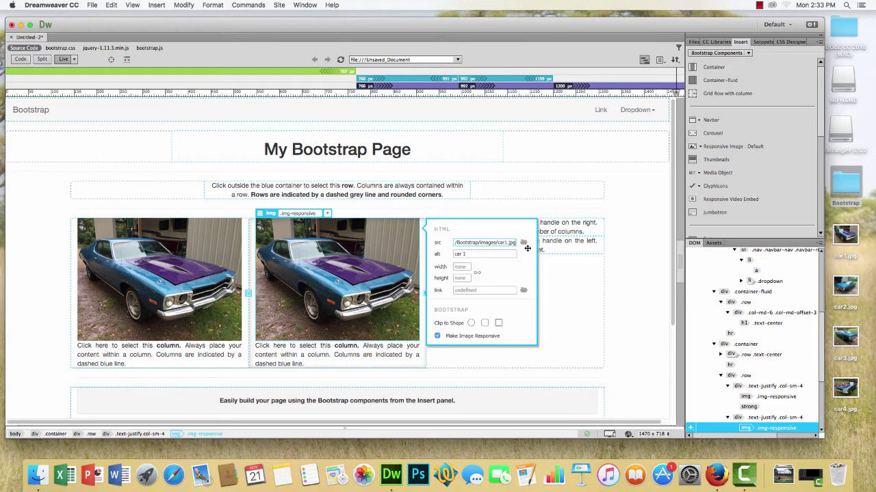
pyautogui.click(523, 243)
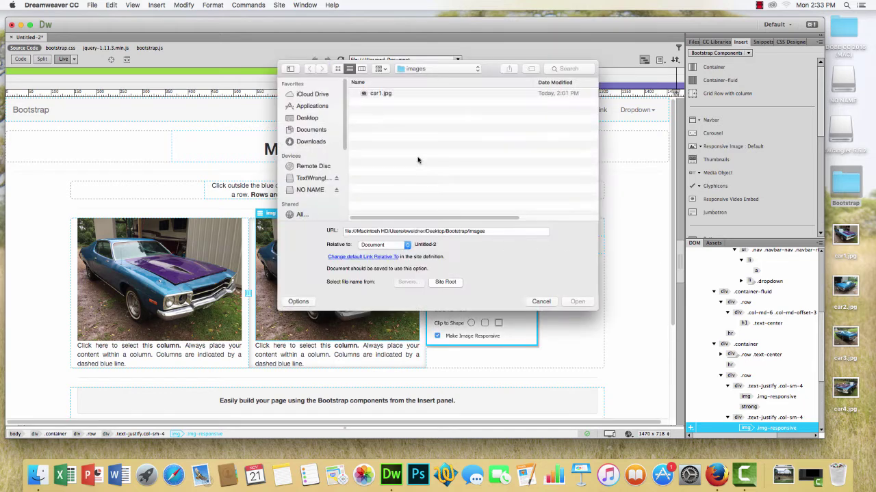
pyautogui.click(309, 119)
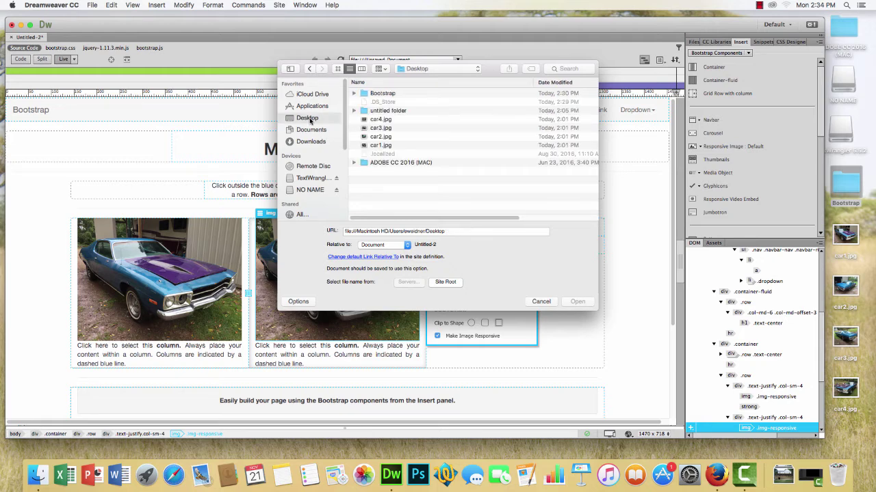
pyautogui.click(380, 136)
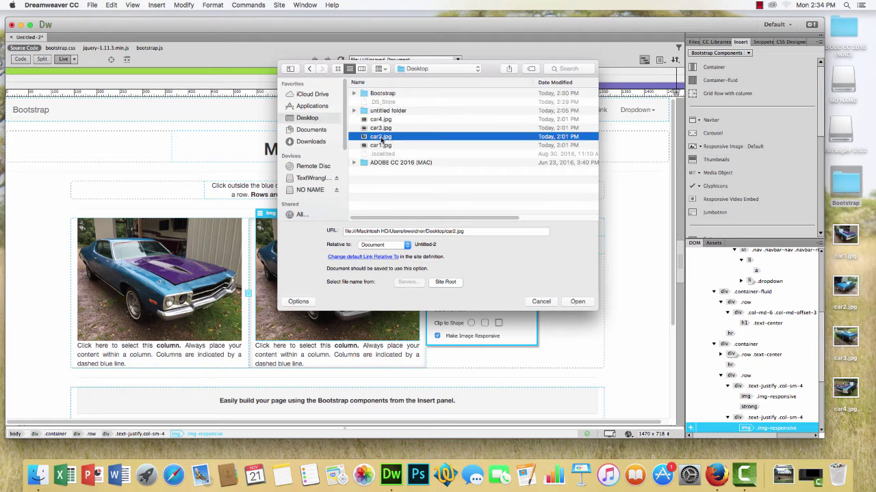
pyautogui.click(579, 303)
pyautogui.press('Return')
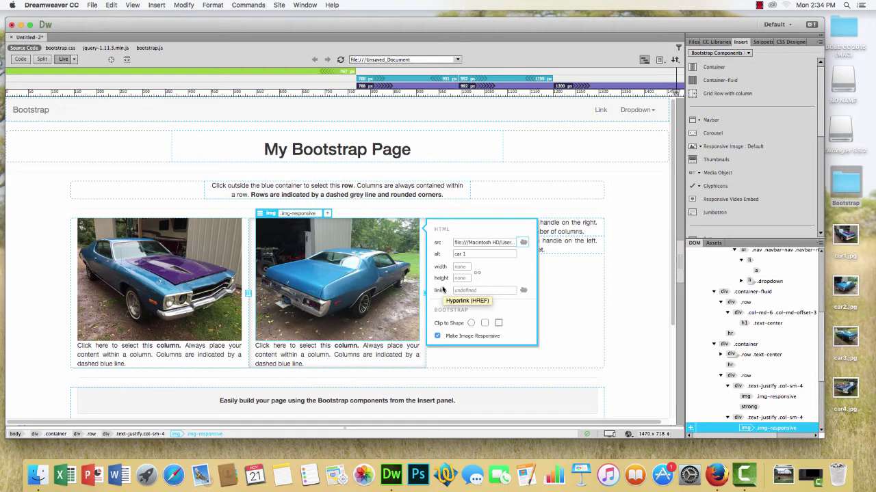
pyautogui.click(551, 308)
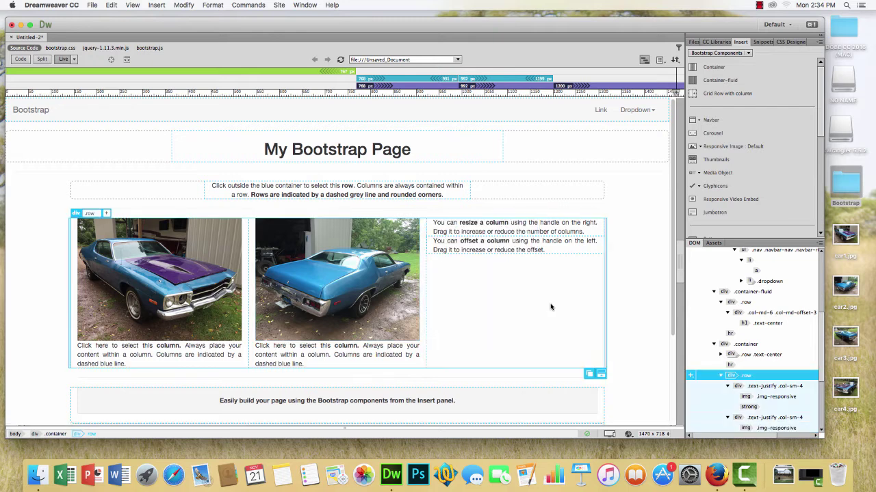
# Step: Delete the two leftover text-only columns about resizing and offsetting from the car image row
pyautogui.click(485, 249)
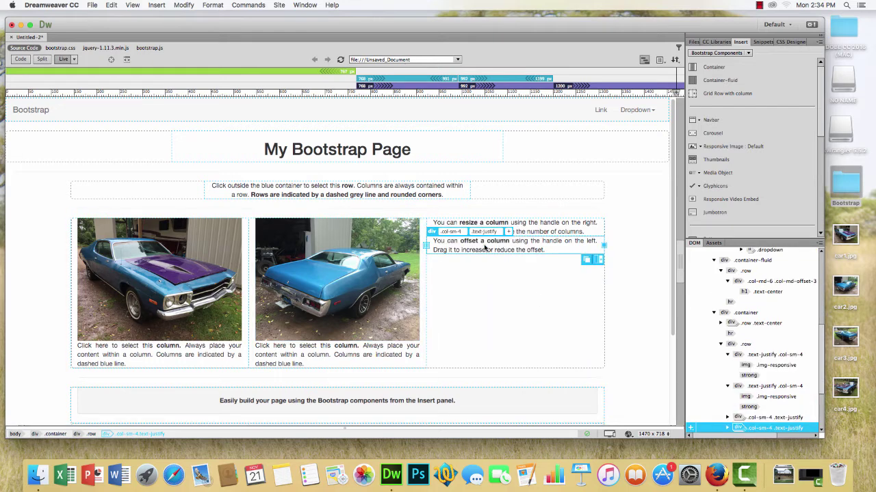
pyautogui.press('Delete')
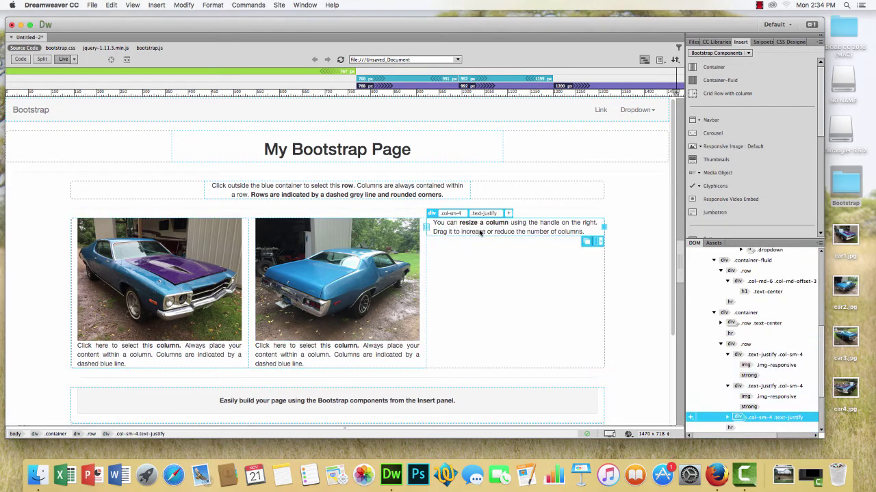
pyautogui.press('Delete')
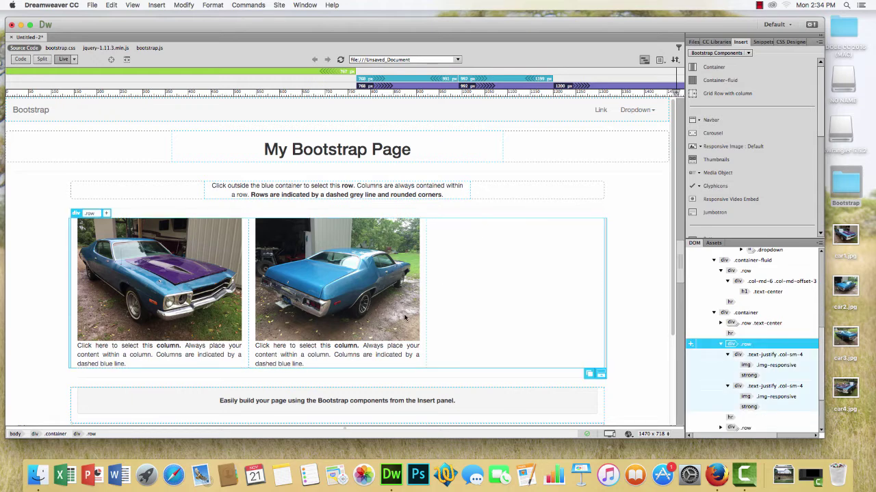
# Step: Duplicate the second car column twice so that the row holds four image columns
pyautogui.click(402, 364)
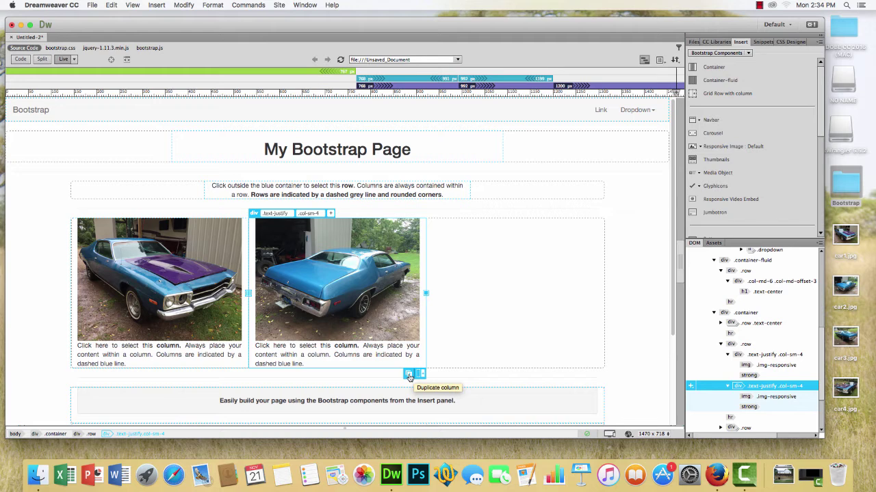
pyautogui.click(409, 375)
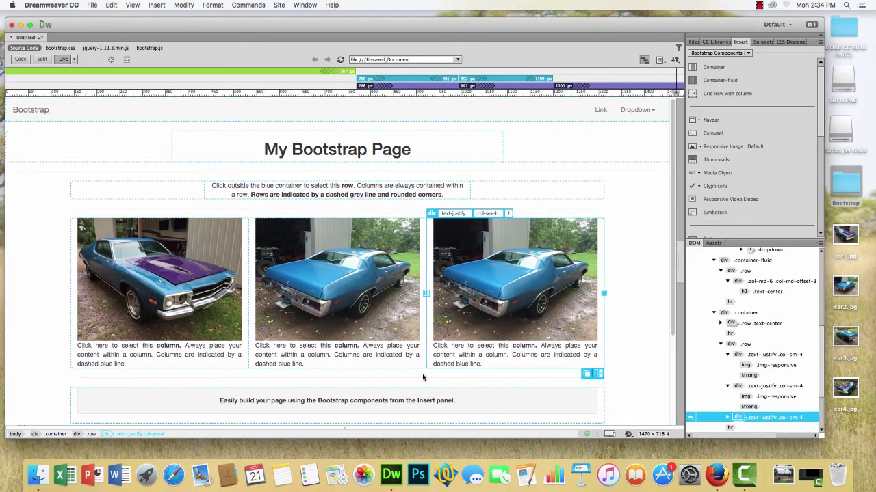
pyautogui.click(587, 374)
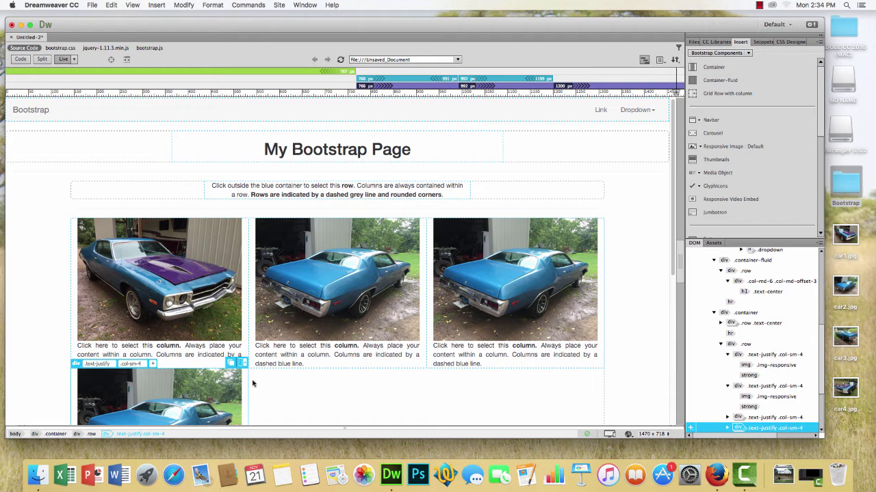
# Step: Set the third column's image source to car3.jpg from the Desktop
pyautogui.scroll(-2, 312, 347)
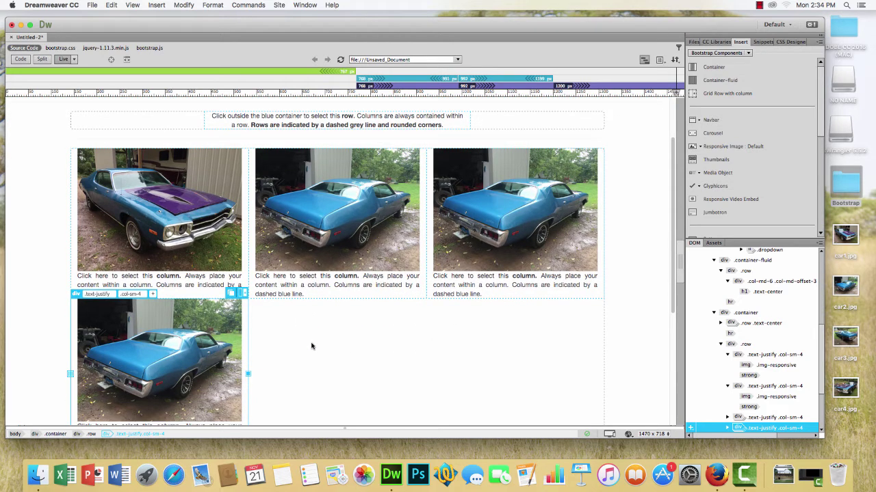
pyautogui.click(521, 216)
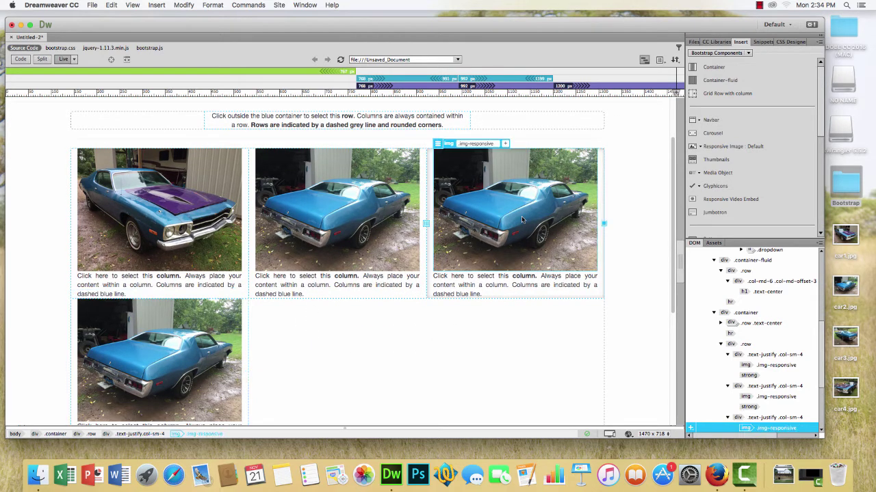
pyautogui.click(438, 145)
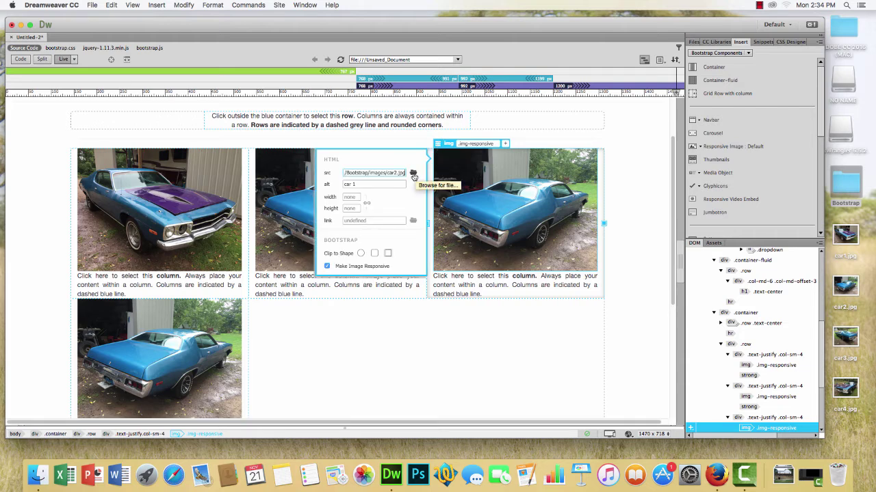
pyautogui.click(413, 172)
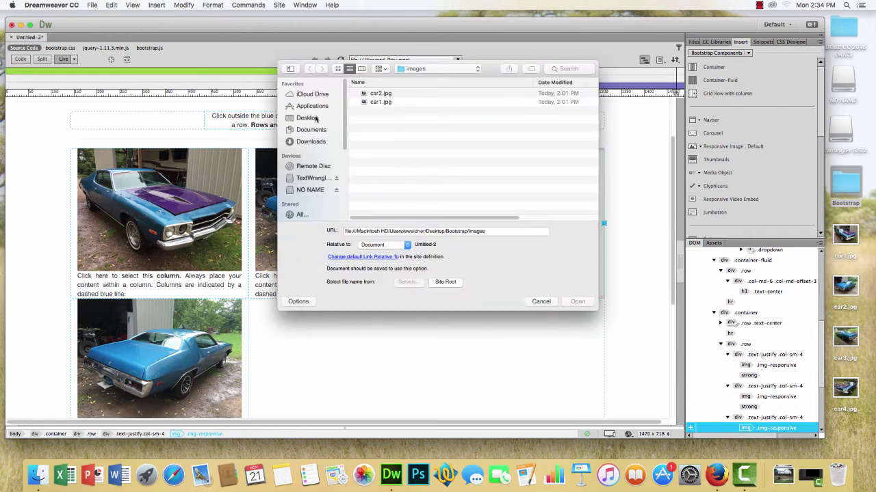
pyautogui.click(316, 119)
pyautogui.click(381, 128)
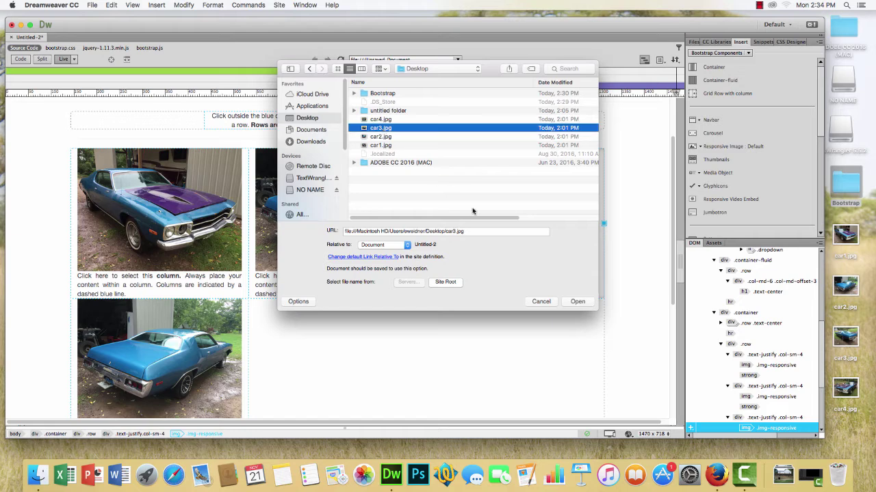
pyautogui.click(576, 301)
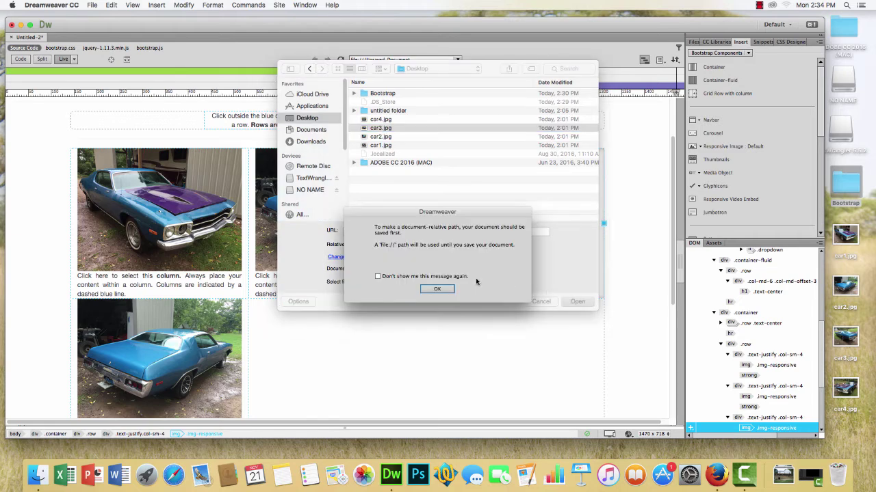
pyautogui.click(443, 290)
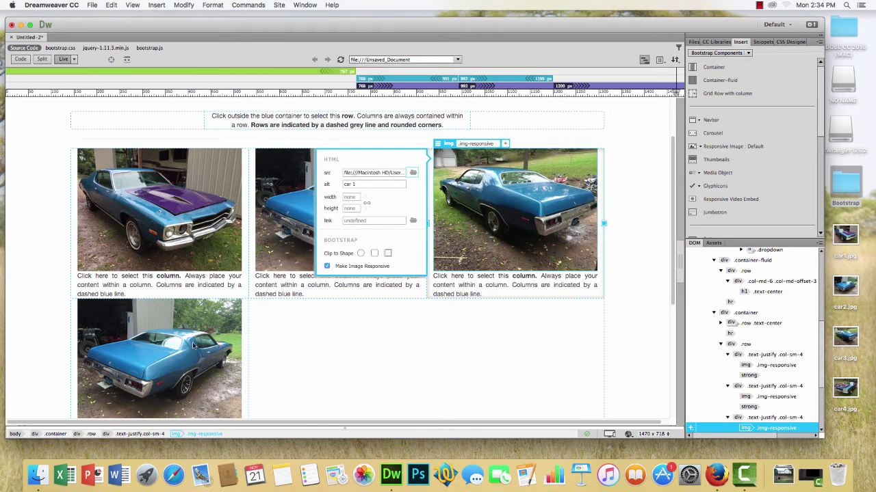
# Step: Set the fourth column's image source to car4.jpg from the Desktop
pyautogui.click(195, 346)
pyautogui.click(82, 294)
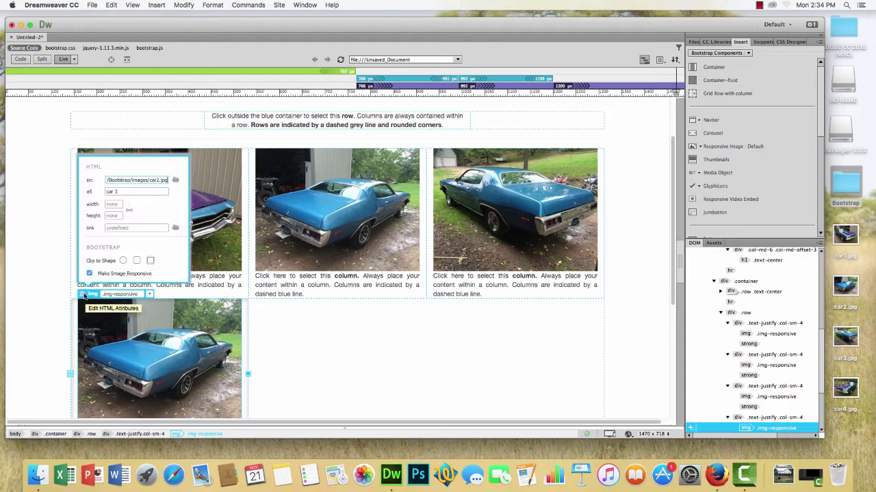
pyautogui.click(175, 181)
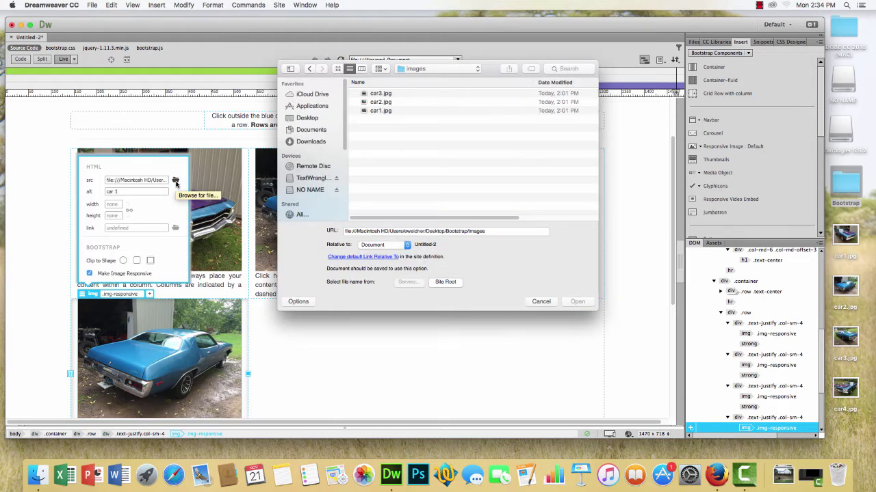
pyautogui.click(307, 119)
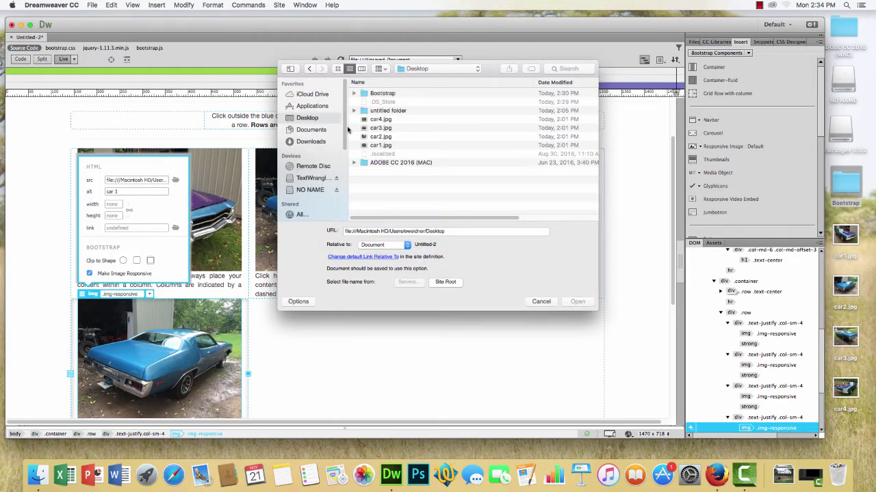
pyautogui.click(380, 119)
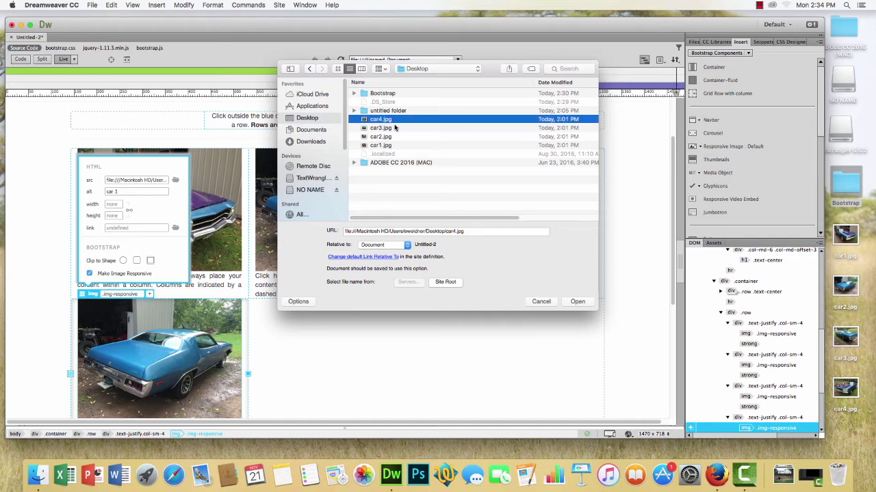
pyautogui.click(577, 302)
pyautogui.click(437, 289)
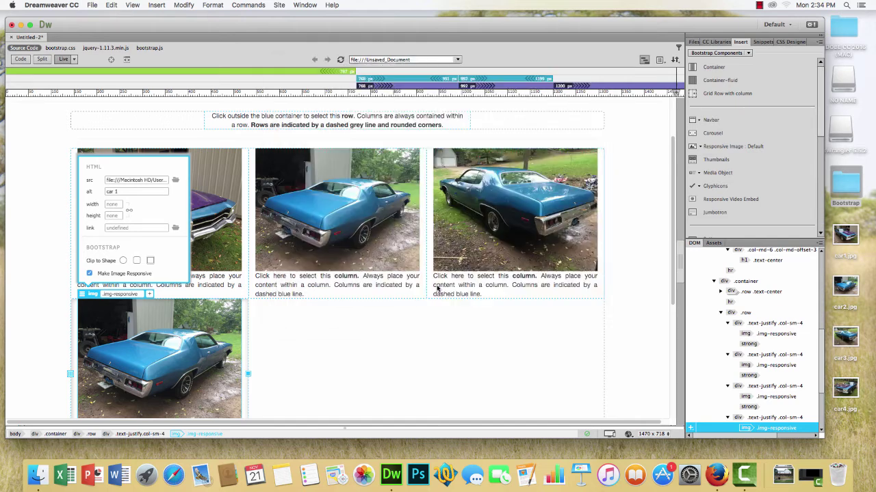
pyautogui.click(405, 357)
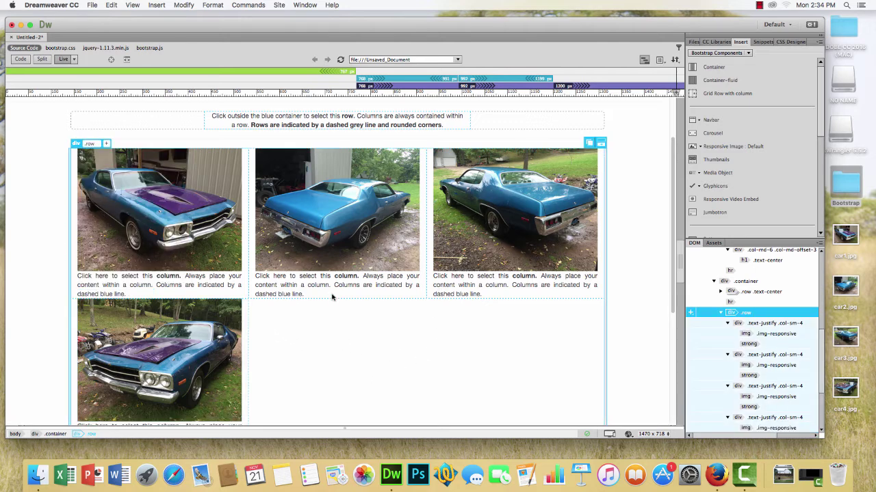
# Step: Resize each of the four car columns to three grid units (col-lg-3) so that they share one line at the large breakpoint
pyautogui.click(211, 292)
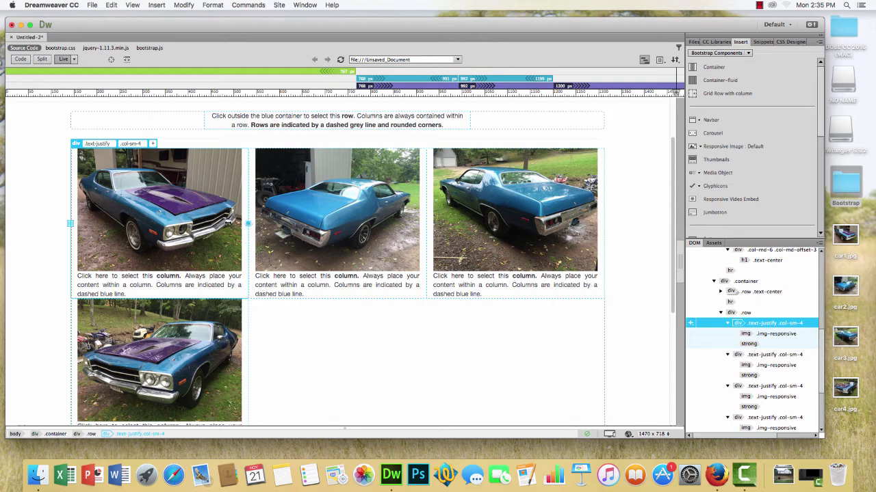
pyautogui.moveTo(248, 223); pyautogui.dragTo(219, 222)
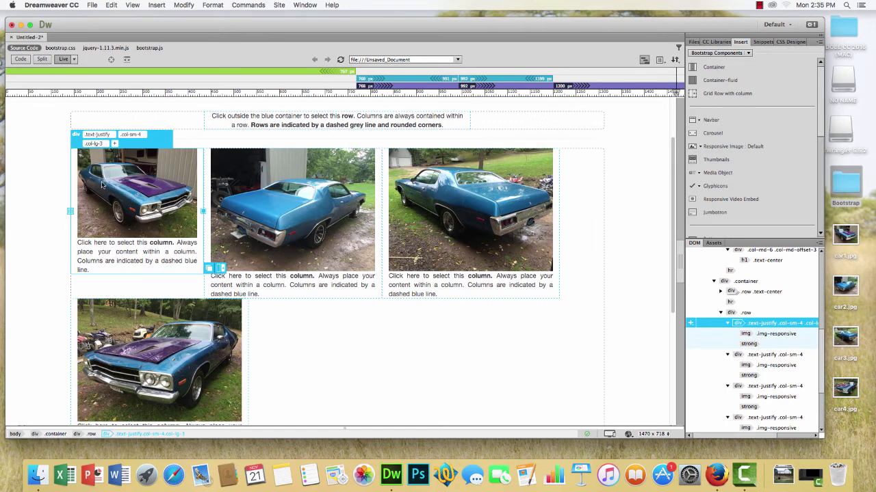
pyautogui.click(269, 221)
pyautogui.moveTo(381, 224); pyautogui.dragTo(350, 222)
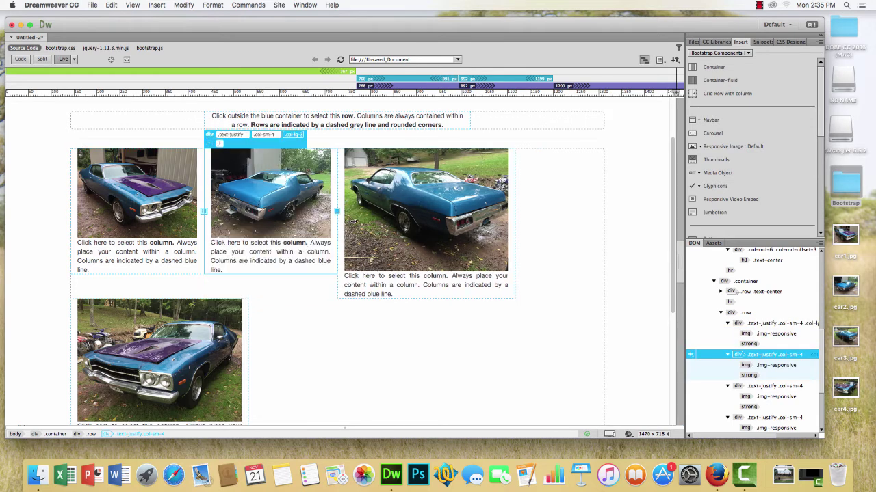
pyautogui.click(412, 223)
pyautogui.moveTo(515, 223); pyautogui.dragTo(472, 224)
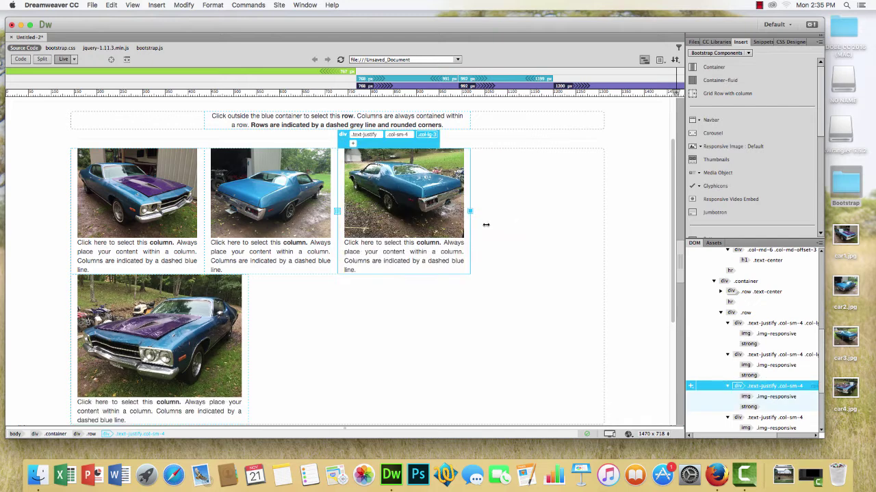
pyautogui.click(238, 338)
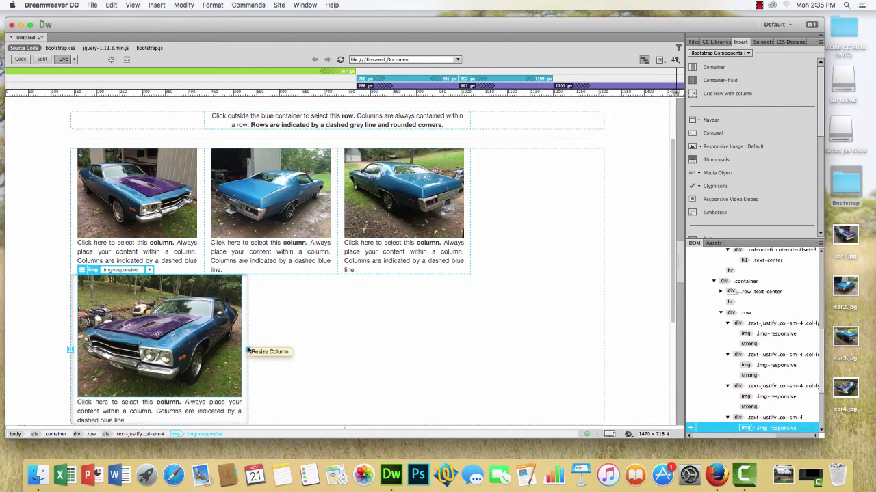
pyautogui.click(247, 349)
pyautogui.moveTo(236, 348); pyautogui.dragTo(221, 350)
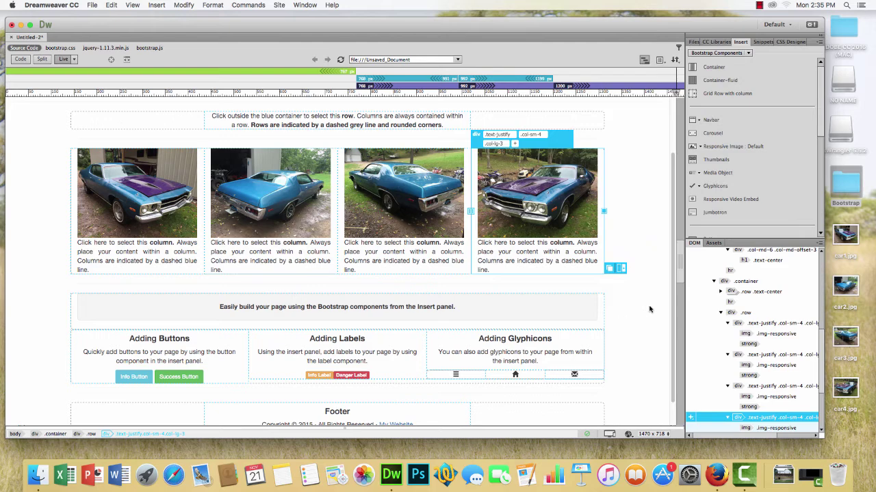
# Step: Narrow the live view to about 1155 px and resize the first and second car columns to six grid units (col-md-6)
pyautogui.moveTo(673, 262); pyautogui.dragTo(535, 264)
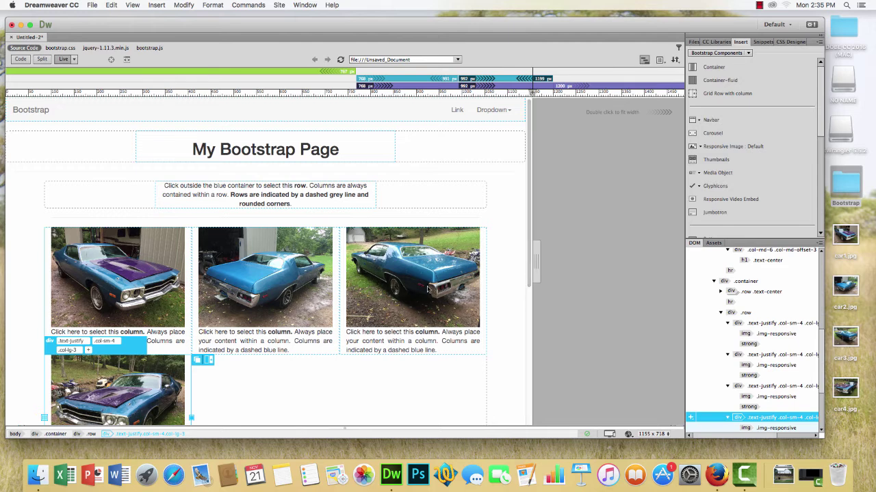
pyautogui.scroll(-3, 342, 303)
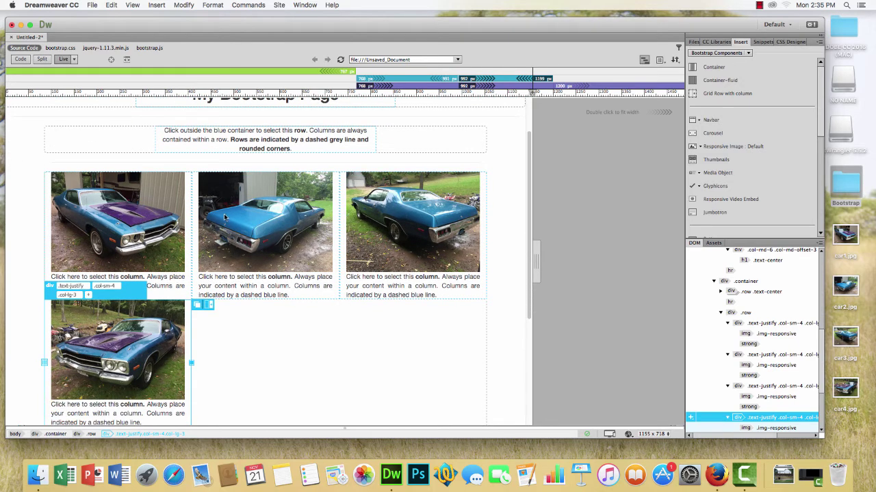
pyautogui.click(140, 222)
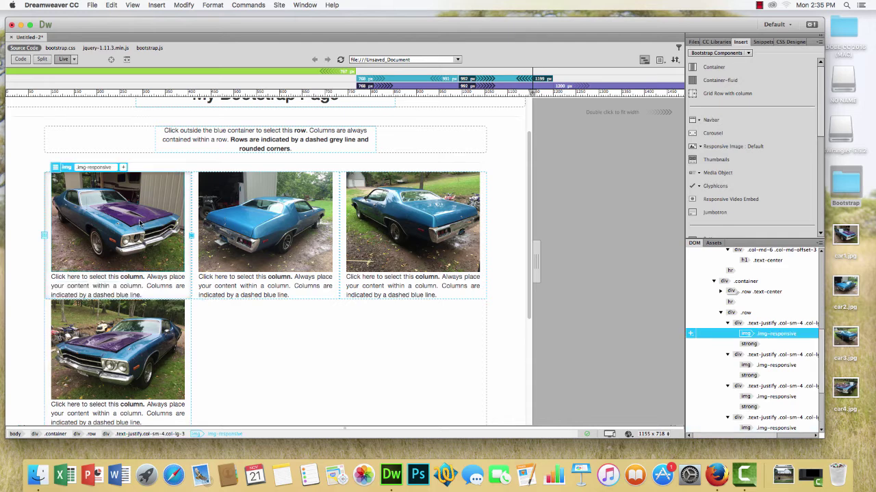
pyautogui.click(192, 235)
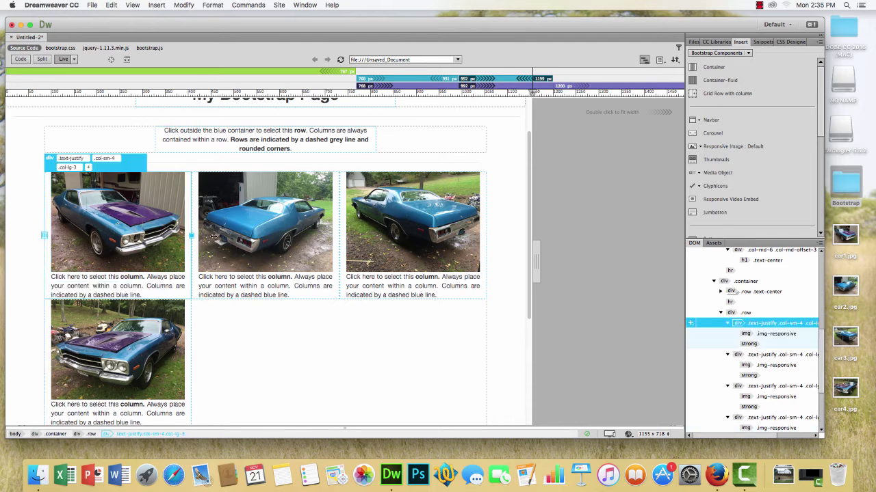
pyautogui.moveTo(214, 236); pyautogui.dragTo(231, 248)
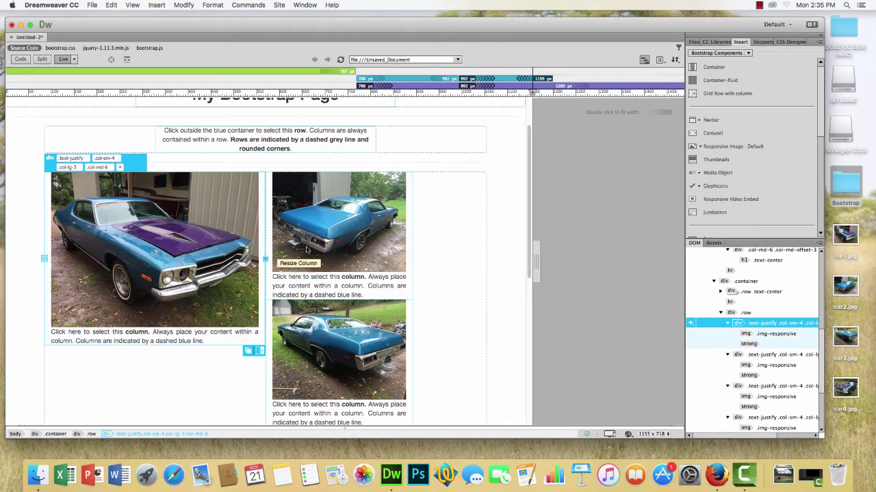
pyautogui.click(329, 249)
pyautogui.moveTo(412, 236); pyautogui.dragTo(486, 239)
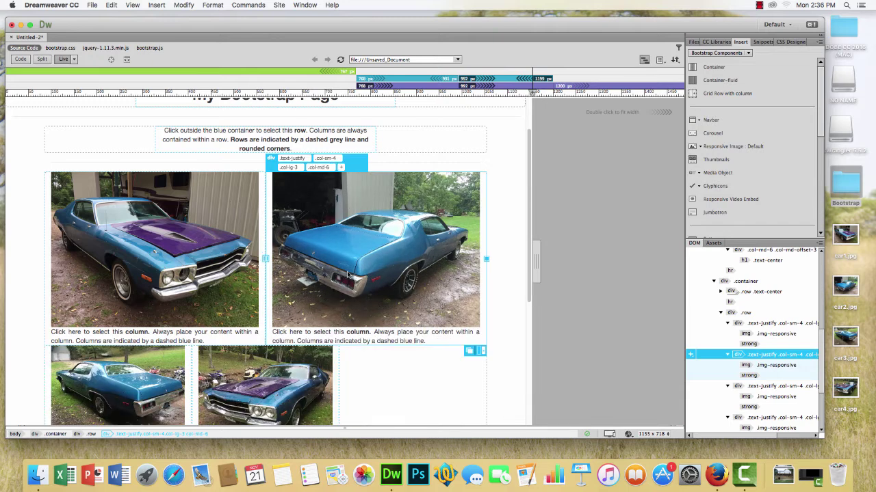
# Step: Resize the third and fourth car columns to six grid units (col-md-6) at the medium breakpoint
pyautogui.scroll(-1, 333, 268)
pyautogui.scroll(-1, 333, 268)
pyautogui.click(146, 358)
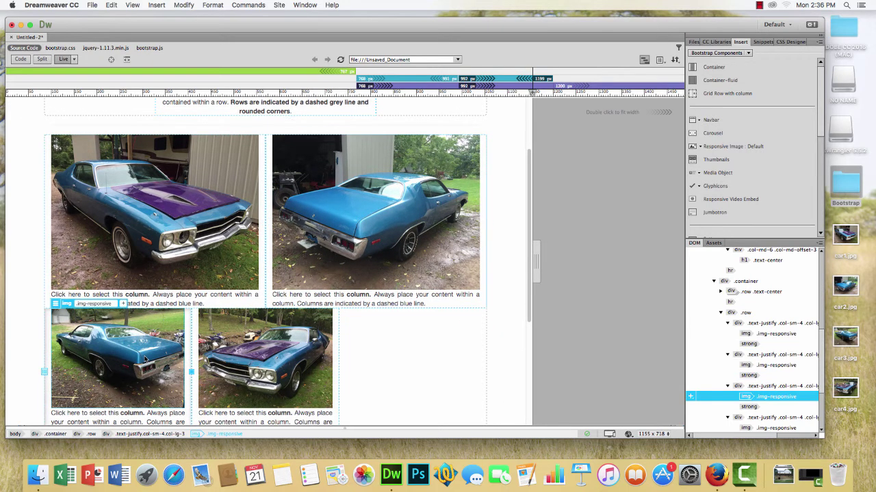
pyautogui.moveTo(189, 372); pyautogui.dragTo(247, 371)
pyautogui.click(339, 370)
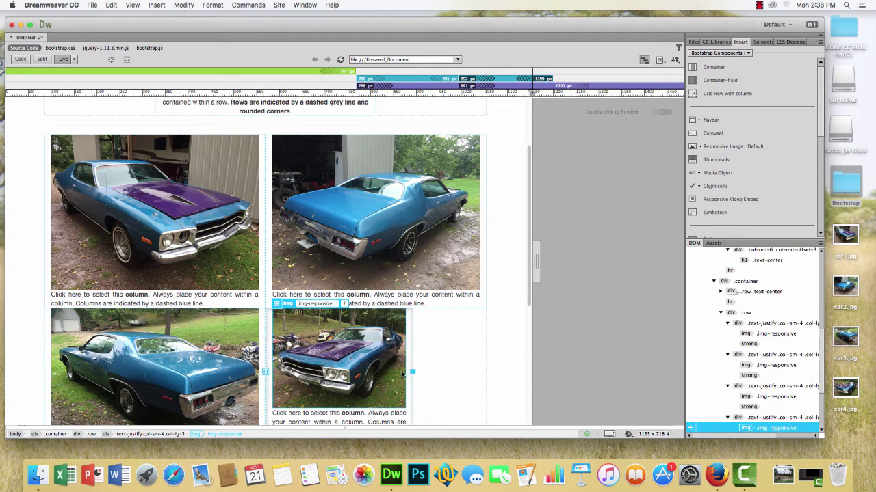
pyautogui.moveTo(410, 372); pyautogui.dragTo(472, 372)
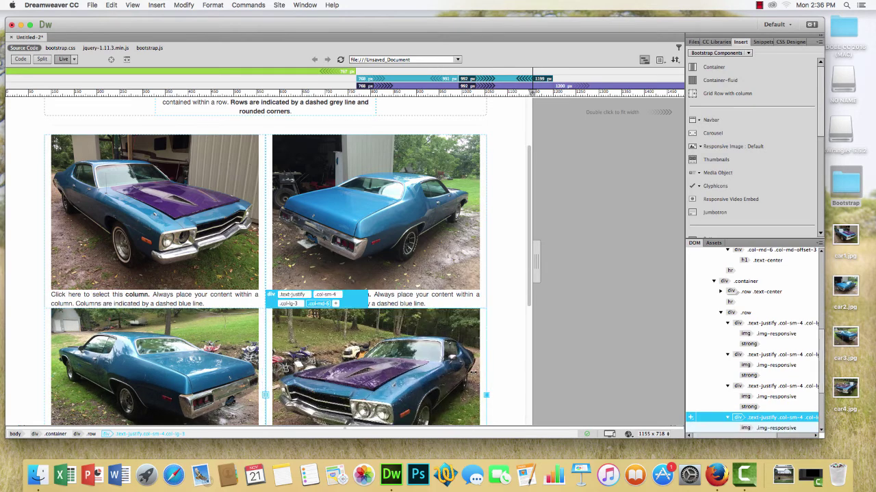
pyautogui.scroll(-3, 411, 357)
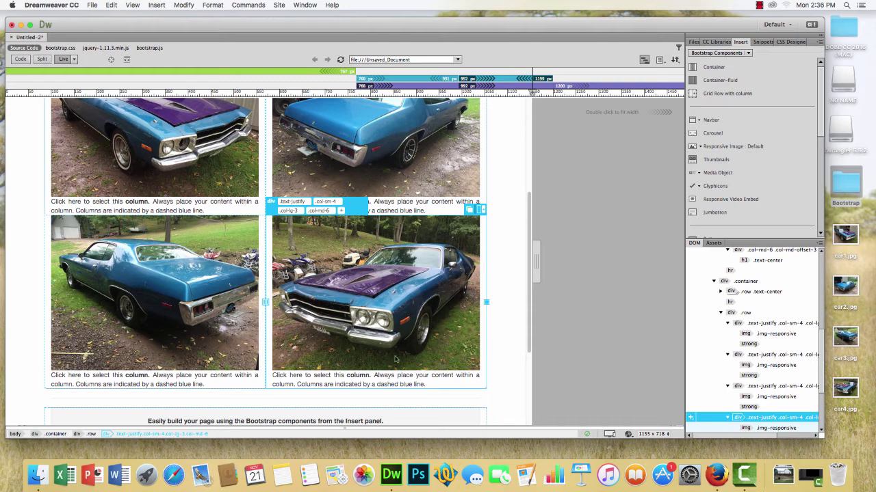
# Step: Narrow the live view to about 928 px and resize the first and second car columns to six grid units (col-sm-6)
pyautogui.moveTo(537, 261); pyautogui.dragTo(428, 258)
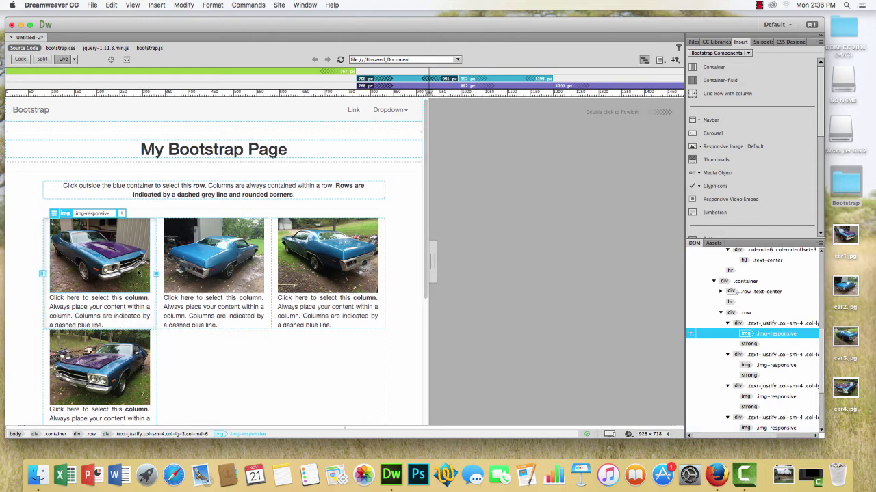
pyautogui.moveTo(158, 274); pyautogui.dragTo(214, 273)
pyautogui.click(260, 275)
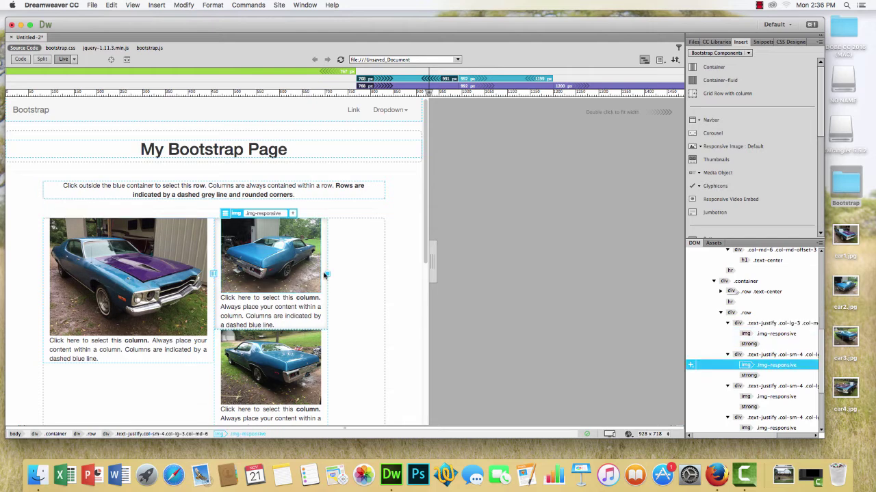
pyautogui.click(325, 274)
pyautogui.moveTo(326, 275); pyautogui.dragTo(384, 290)
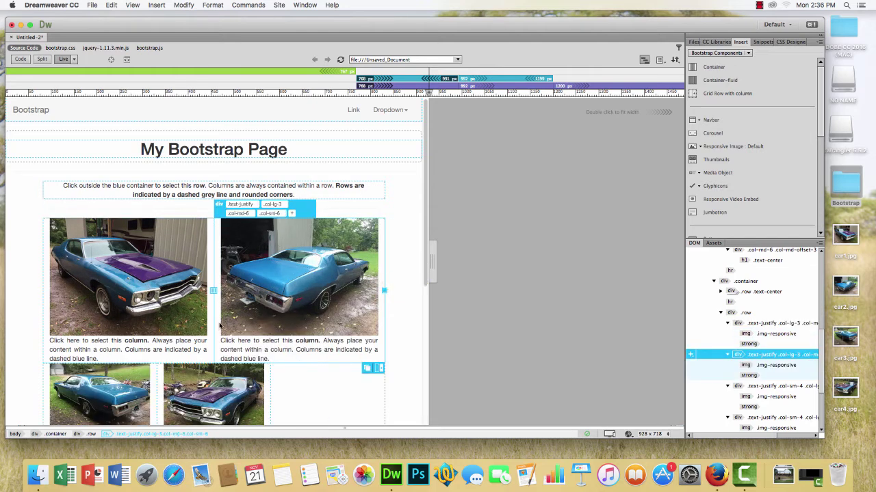
# Step: Resize the third and fourth car columns to six grid units (col-sm-6) at the small breakpoint
pyautogui.scroll(-3, 220, 326)
pyautogui.click(125, 344)
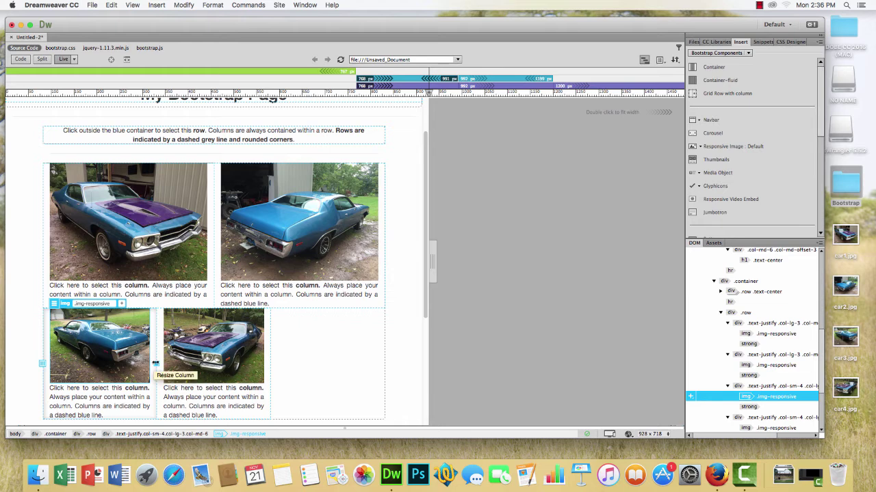
pyautogui.moveTo(155, 363); pyautogui.dragTo(214, 363)
pyautogui.click(226, 359)
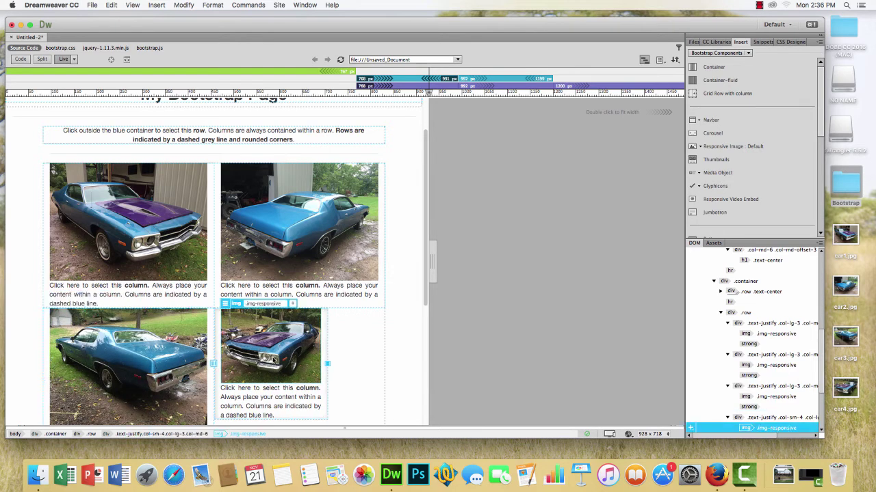
pyautogui.moveTo(326, 364); pyautogui.dragTo(377, 364)
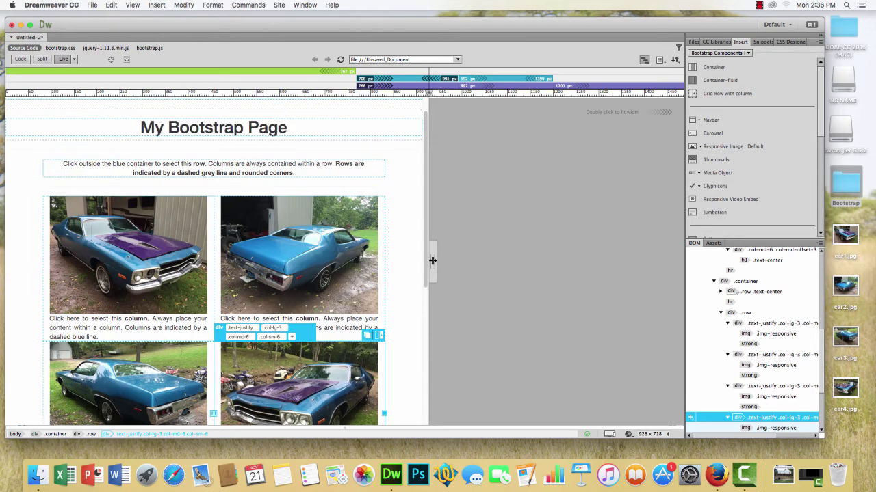
# Step: Check the page's phone layout at about 581 px wide, then widen the live view back to 1470 px
pyautogui.moveTo(432, 260); pyautogui.dragTo(273, 258)
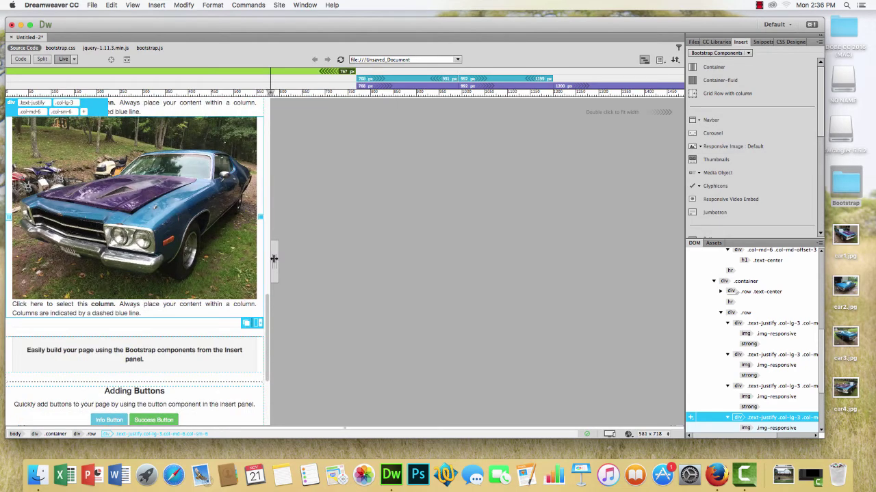
pyautogui.scroll(10, 190, 236)
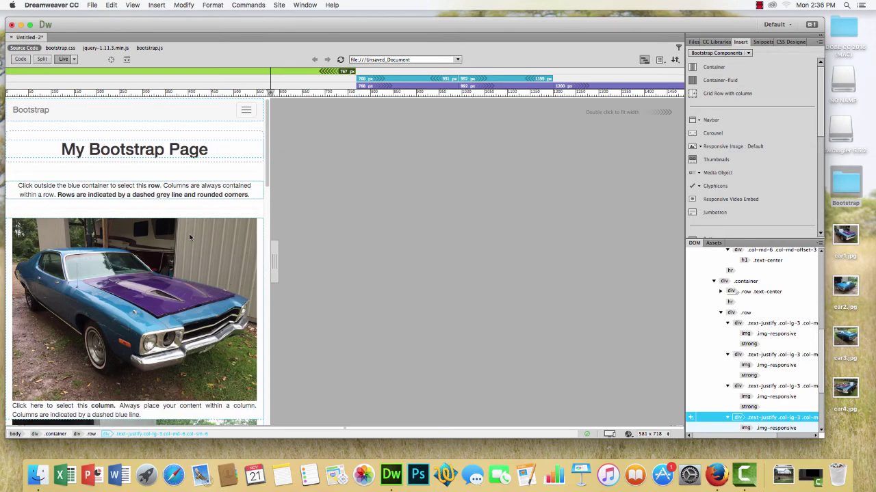
pyautogui.scroll(-10, 190, 238)
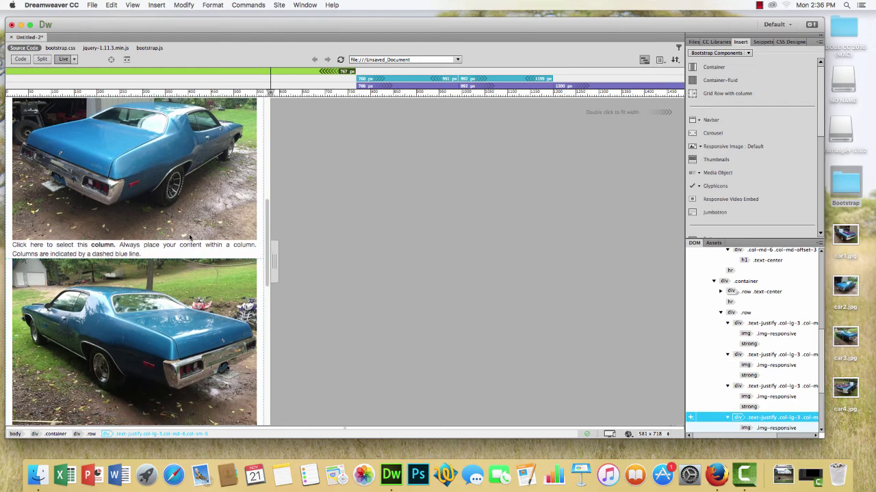
pyautogui.scroll(10, 190, 238)
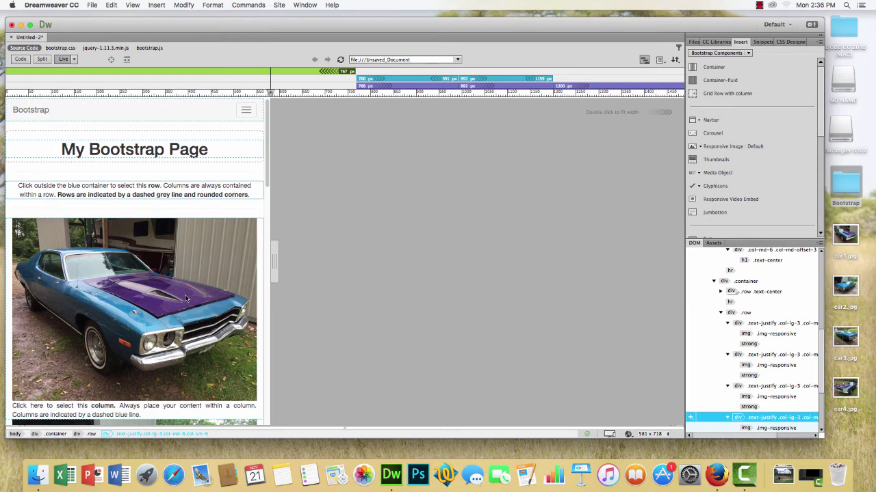
pyautogui.moveTo(276, 264); pyautogui.dragTo(677, 264)
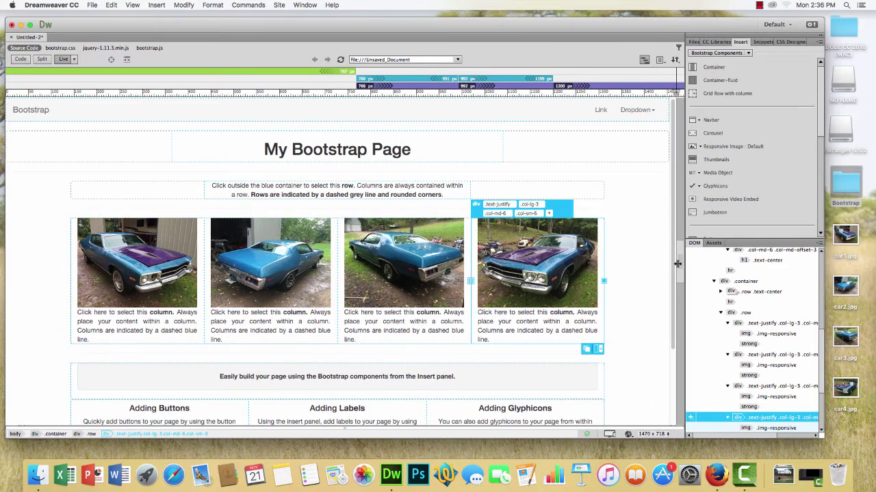
# Step: Save the page as bs.html in the Bootstrap folder and accept the copying of dependent files
pyautogui.click(93, 5)
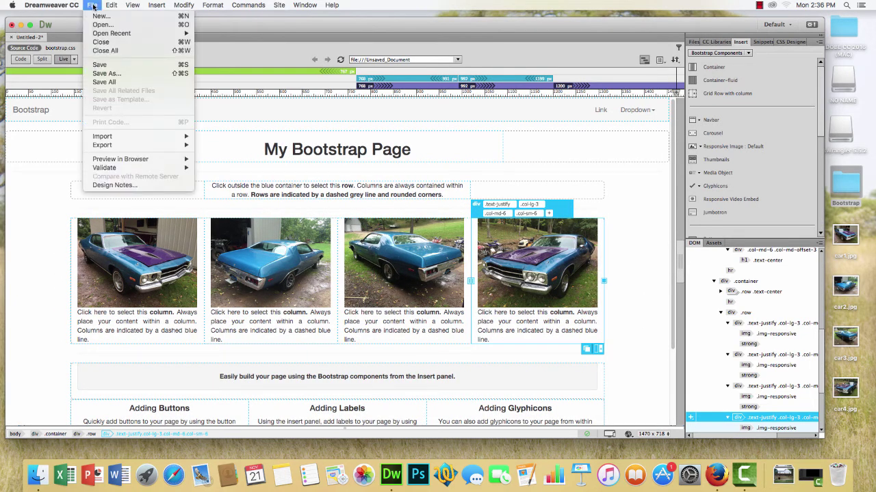
pyautogui.click(100, 64)
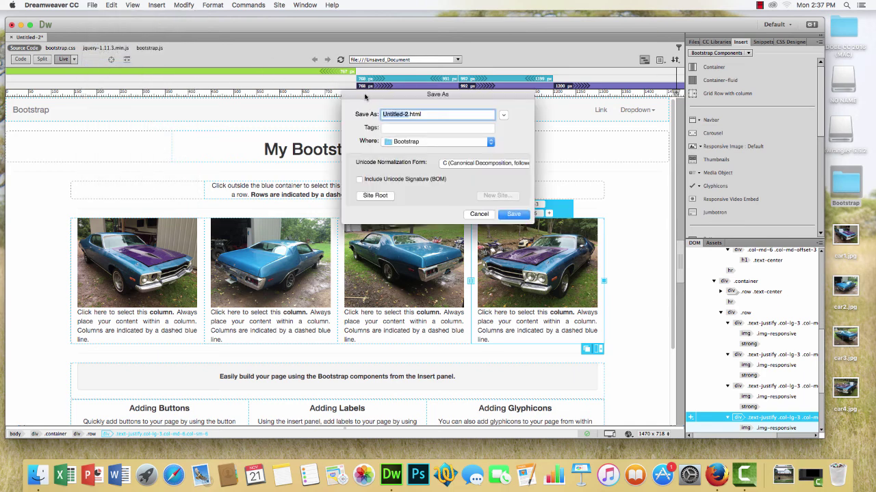
pyautogui.write('bs')
pyautogui.click(513, 214)
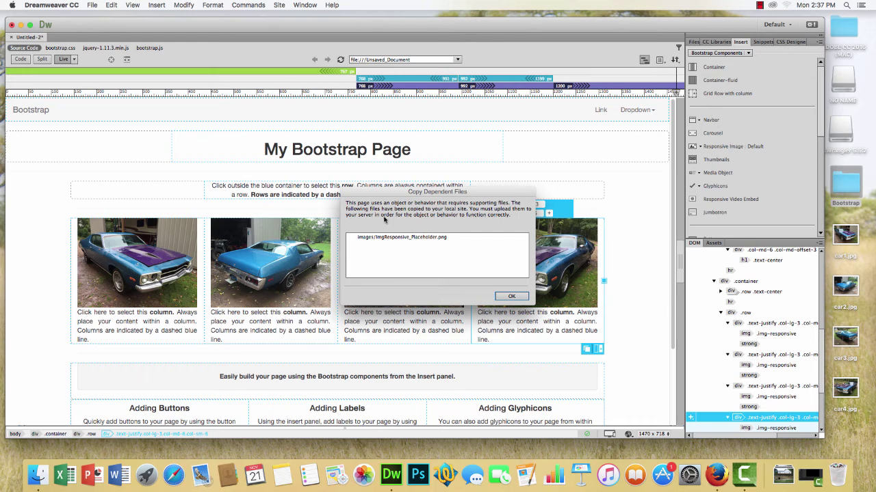
pyautogui.click(511, 297)
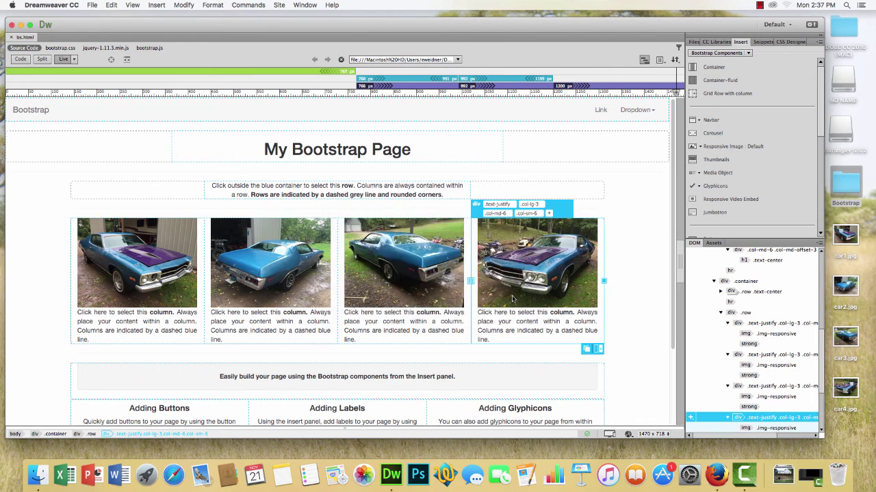
# Step: Inspect the contents of the images folder inside the desktop's Bootstrap folder, then close the folder window
pyautogui.doubleClick(849, 184)
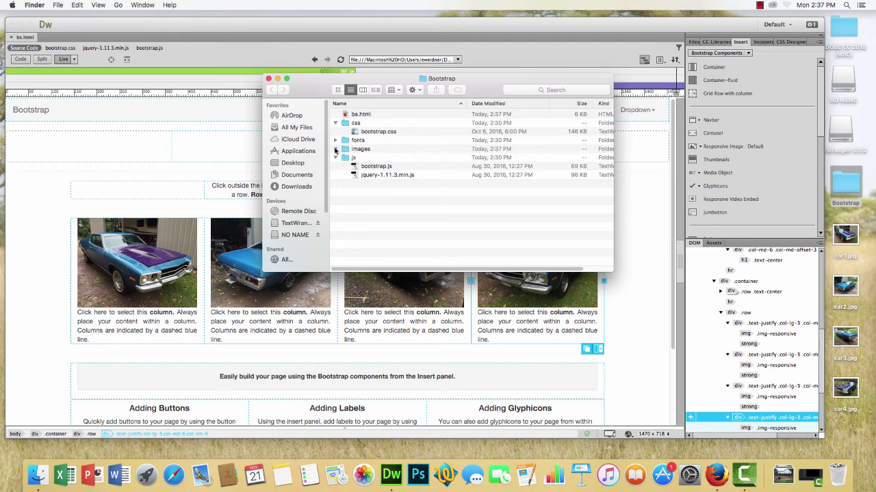
pyautogui.click(335, 149)
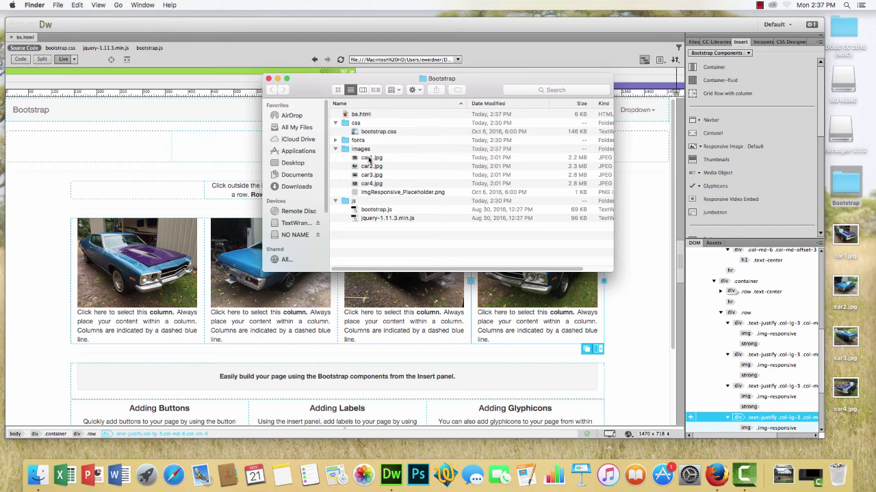
pyautogui.click(268, 80)
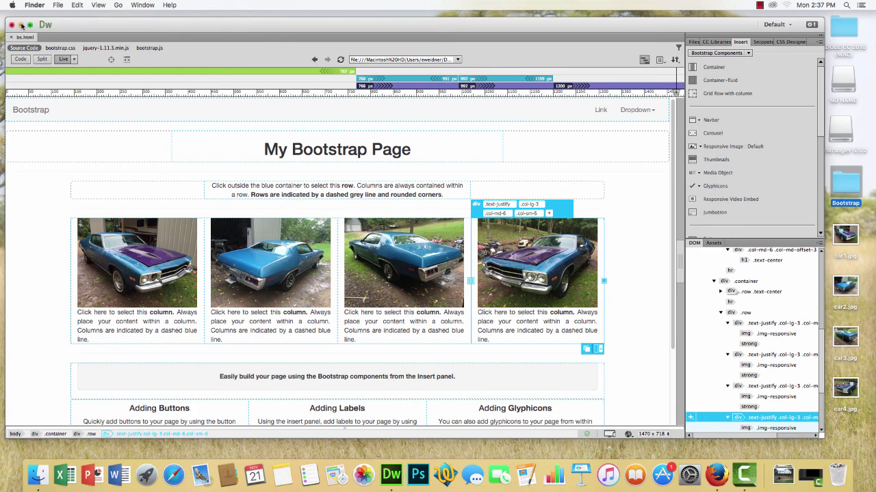
# Step: Minimize Dreamweaver and open bs.html from the desktop's Bootstrap folder in Firefox
pyautogui.click(19, 25)
pyautogui.doubleClick(851, 193)
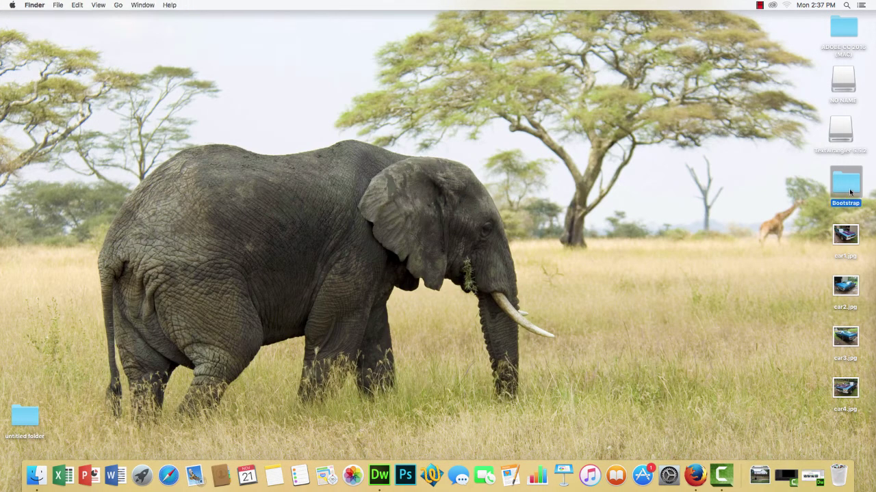
pyautogui.doubleClick(358, 115)
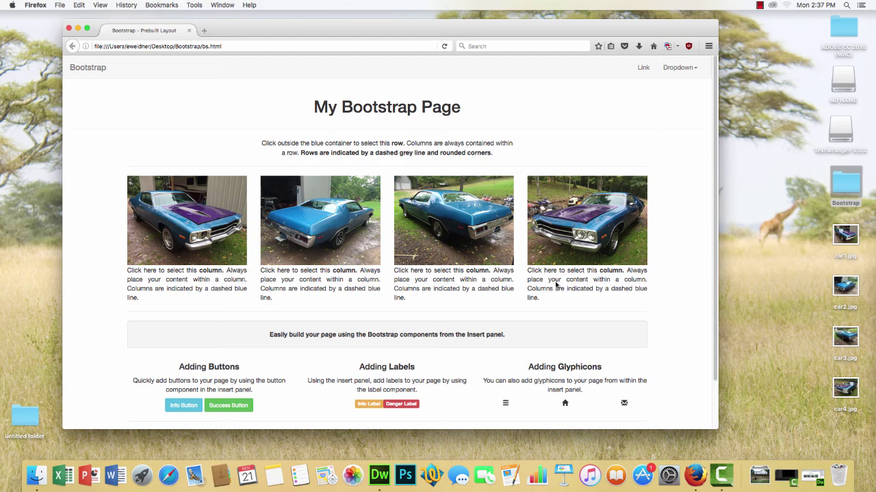
# Step: Shrink the Firefox window to phone width and widen it again to examine how the car columns reflow
pyautogui.moveTo(716, 425); pyautogui.dragTo(336, 394)
pyautogui.moveTo(334, 114)
pyautogui.mouseDown()
pyautogui.moveTo(314, 350)
pyautogui.moveTo(342, 104)
pyautogui.mouseUp()
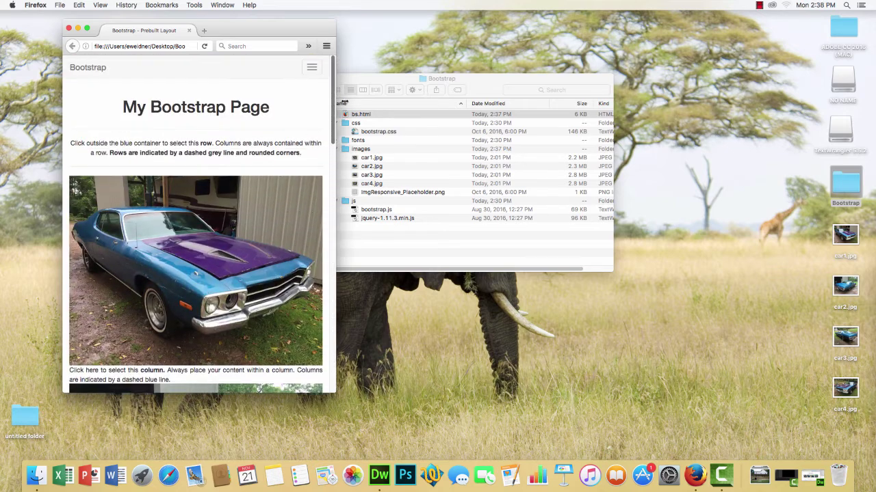
pyautogui.moveTo(304, 31); pyautogui.dragTo(337, 28)
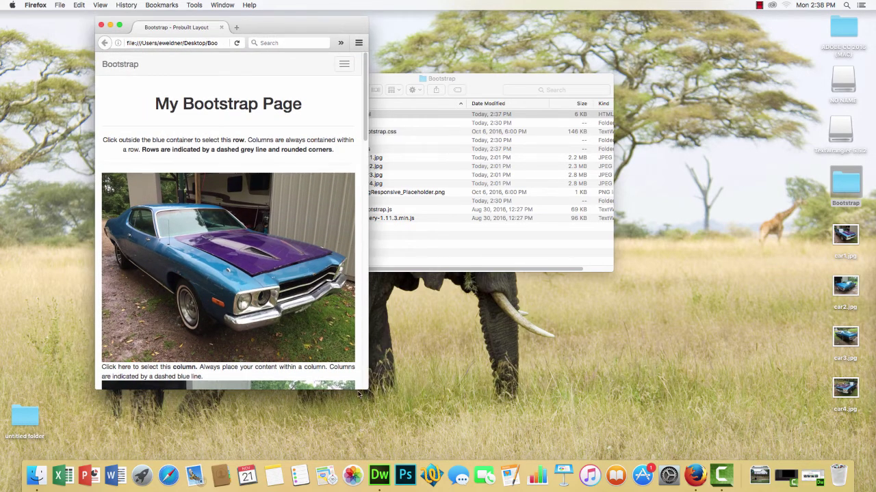
pyautogui.moveTo(373, 389); pyautogui.dragTo(739, 418)
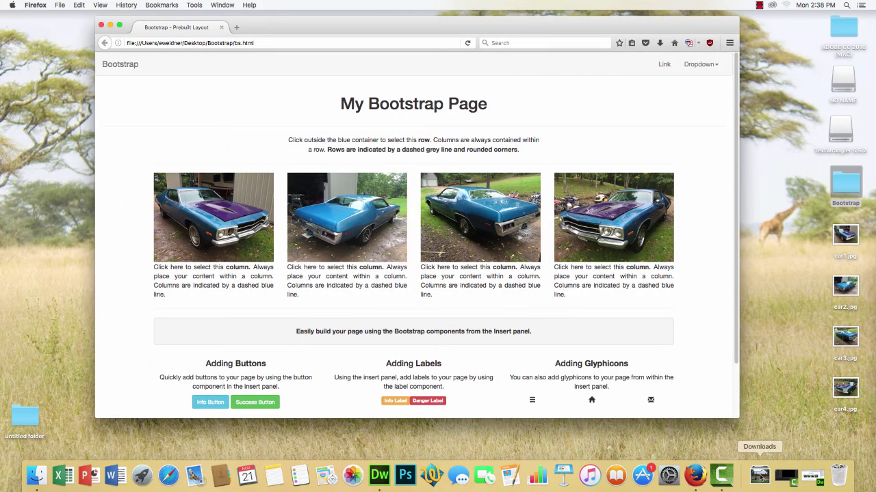